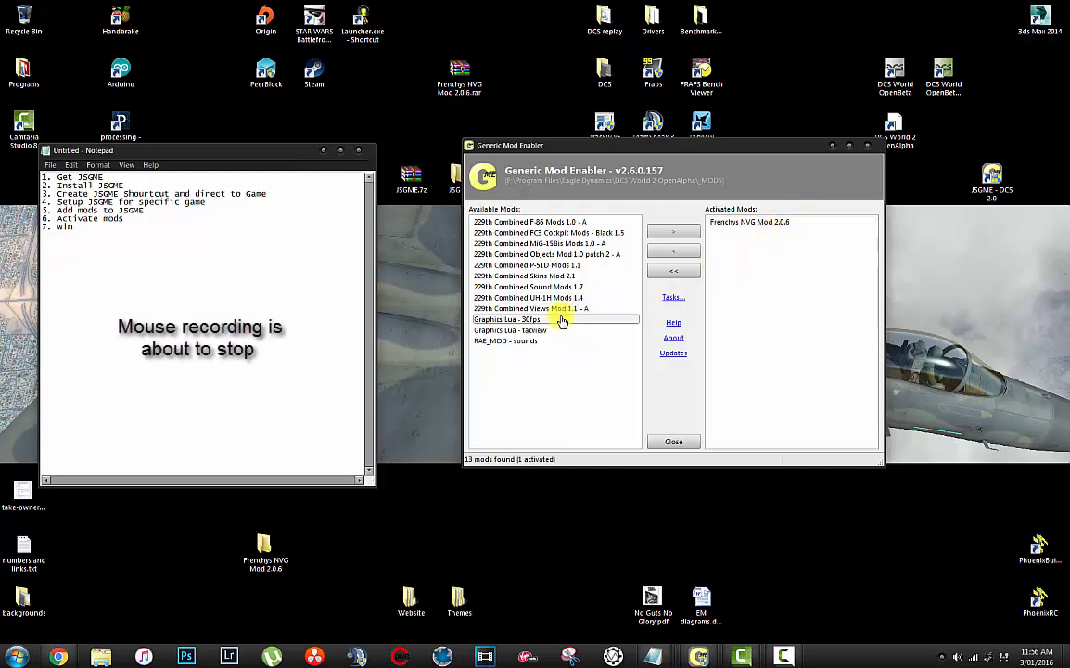
# Enable the 229th Combined Views Mod 1.1 - A despite its file conflicts, and confirm disabling all activated mods
pyautogui.moveTo(563, 314)
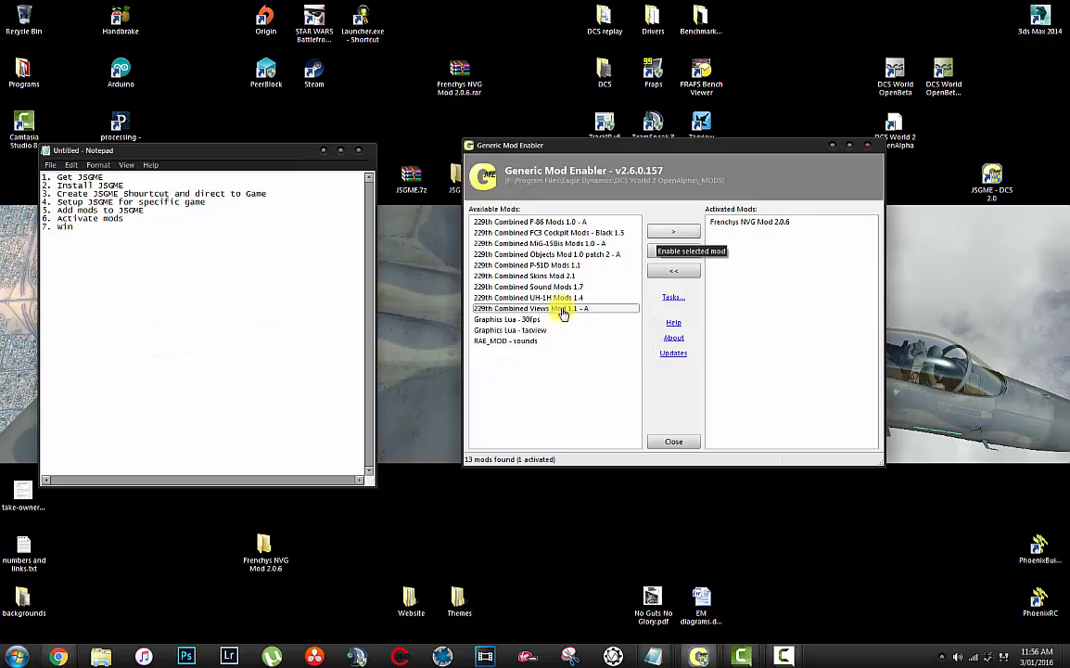
pyautogui.click(664, 231)
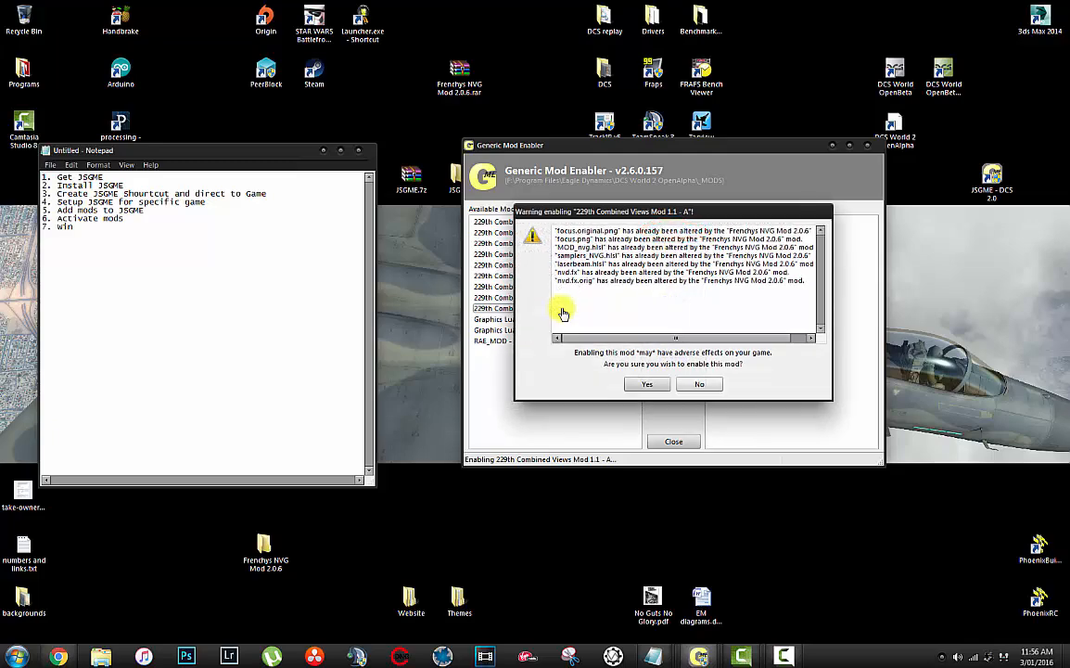
pyautogui.moveTo(649, 212); pyautogui.dragTo(621, 238)
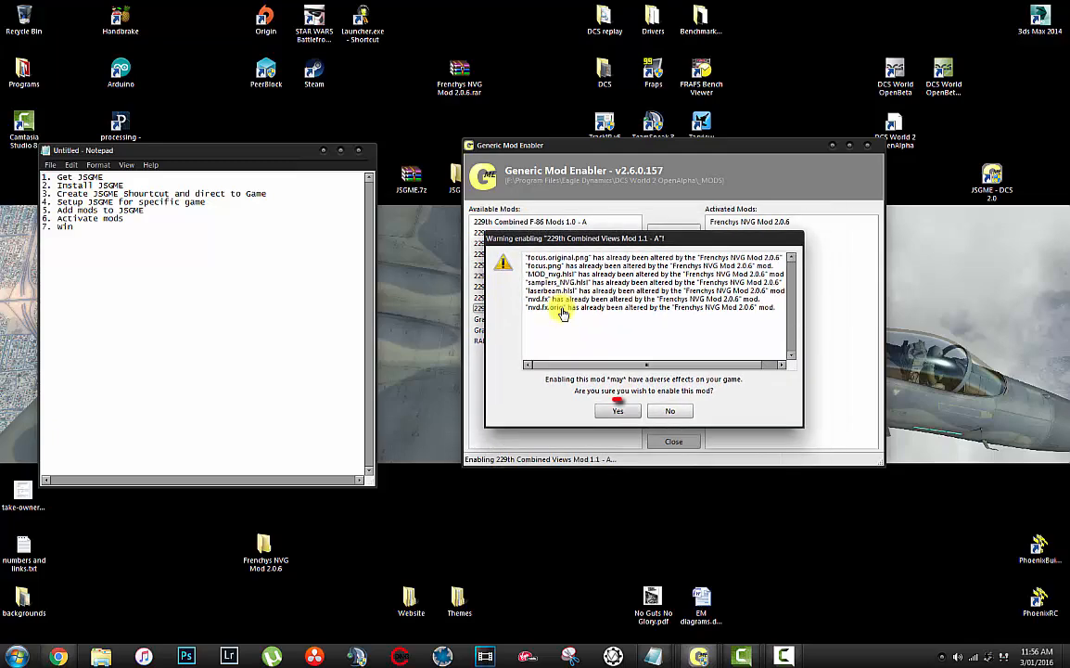
pyautogui.click(619, 408)
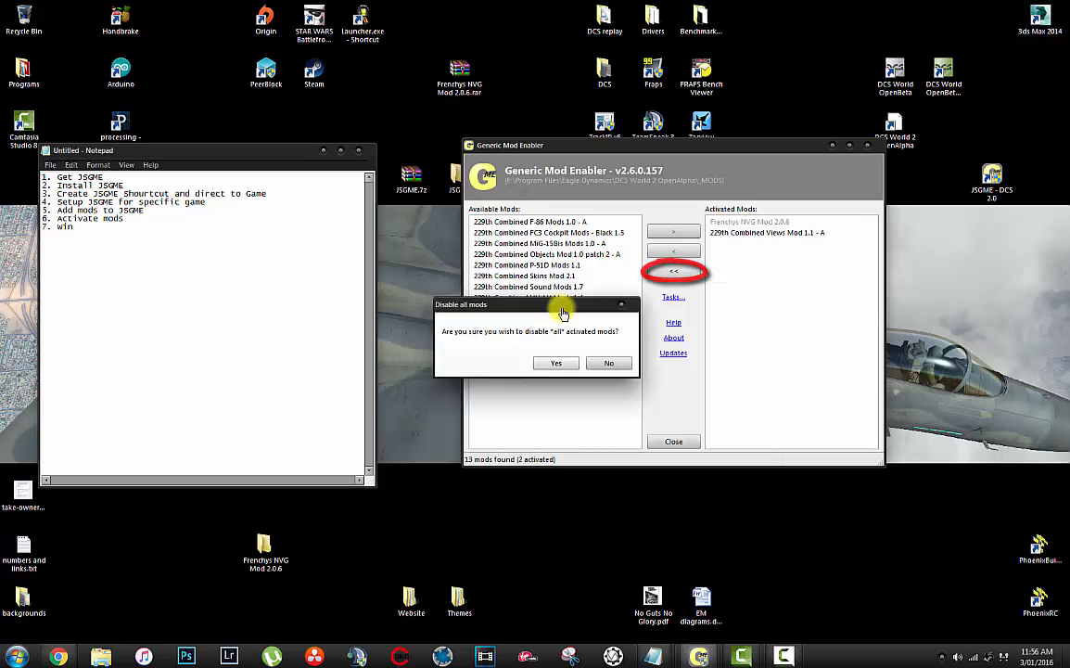
pyautogui.press('Return')
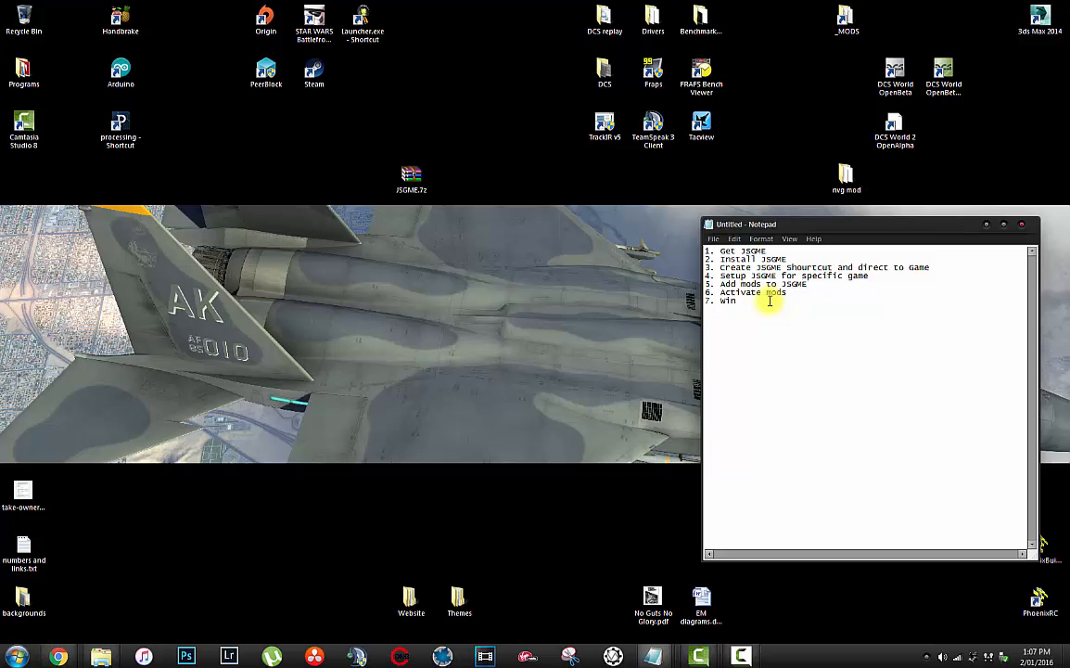
# Switch to Chrome and review the JSGME.7z download pages on Zippyshare and GameFront
pyautogui.moveTo(841, 220); pyautogui.dragTo(828, 217)
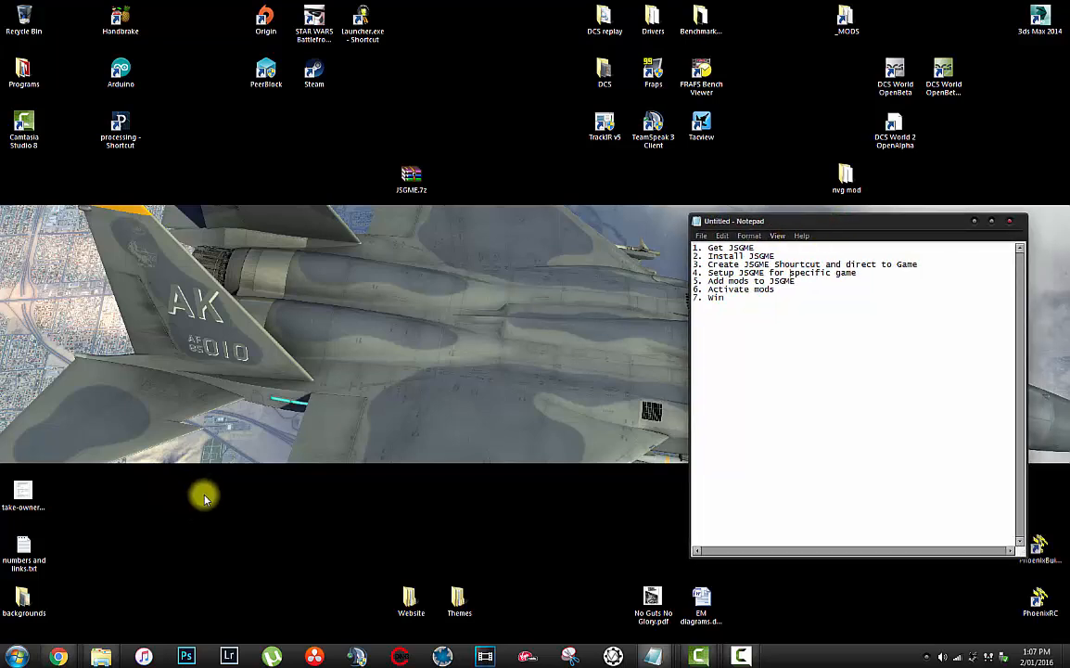
pyautogui.click(59, 656)
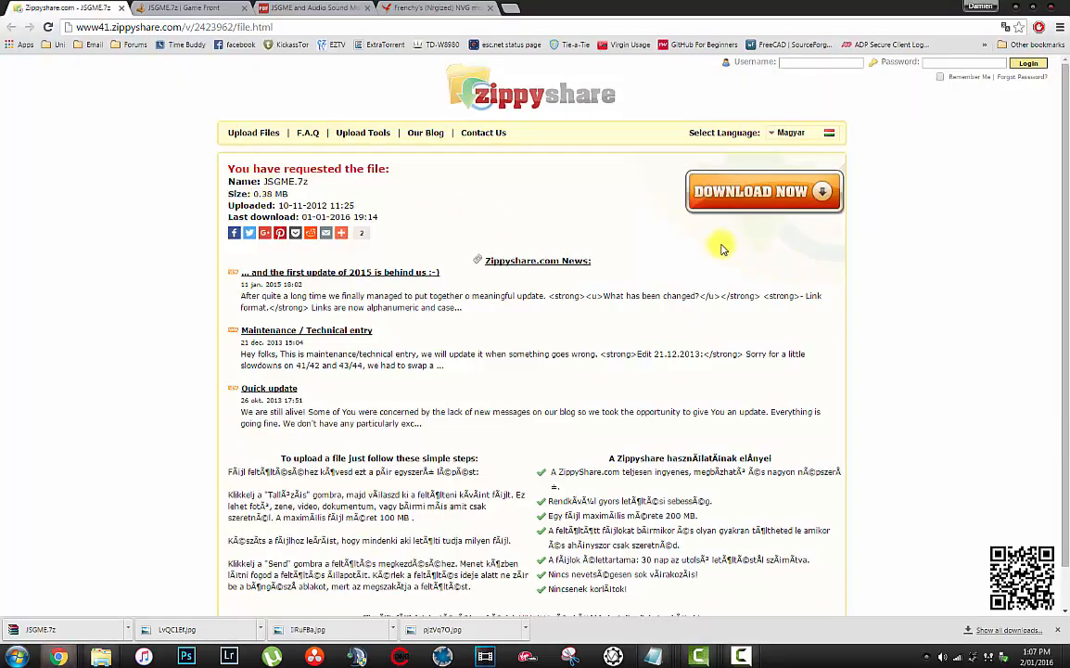
pyautogui.click(172, 8)
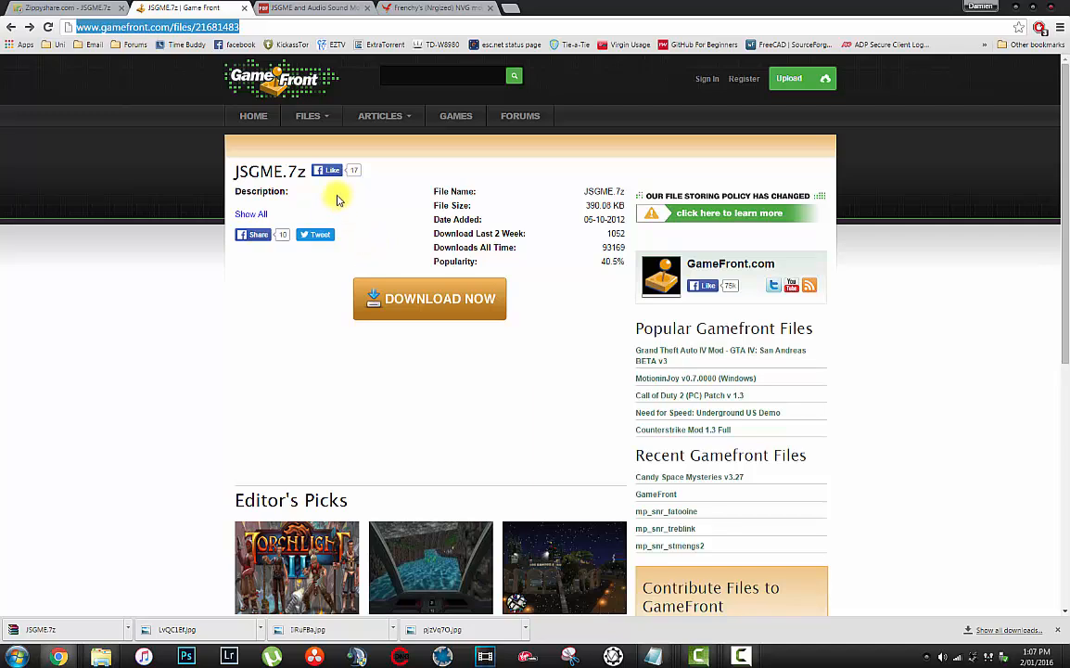
pyautogui.click(61, 9)
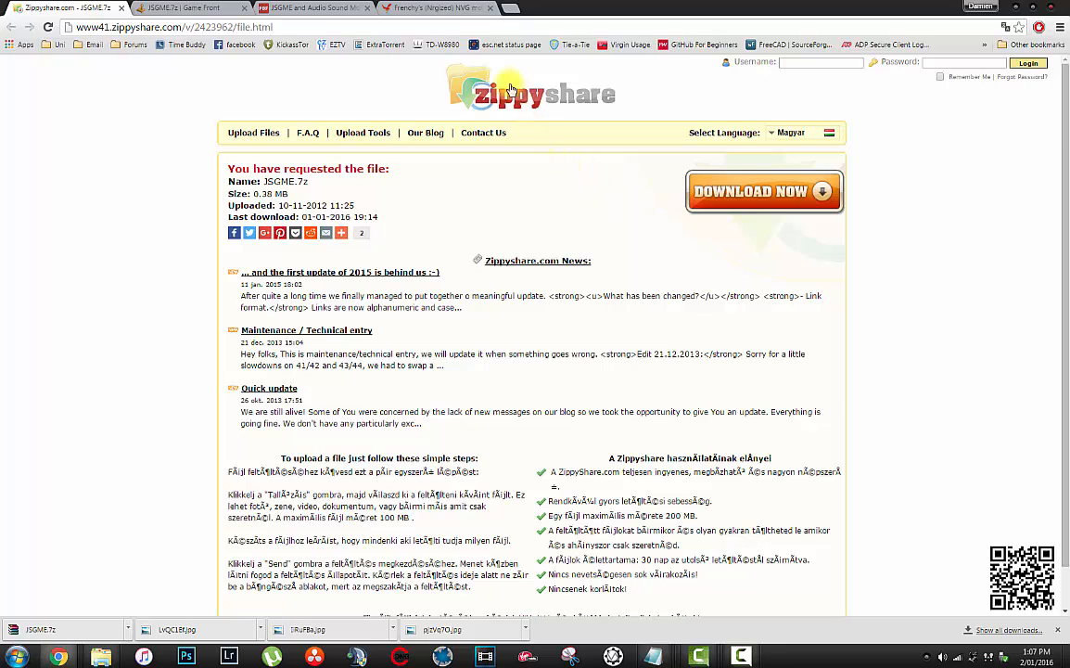
pyautogui.click(1017, 9)
# Extract JSGME.7z onto the desktop and place the extracted JSGME folder beside the archive
pyautogui.click(408, 175)
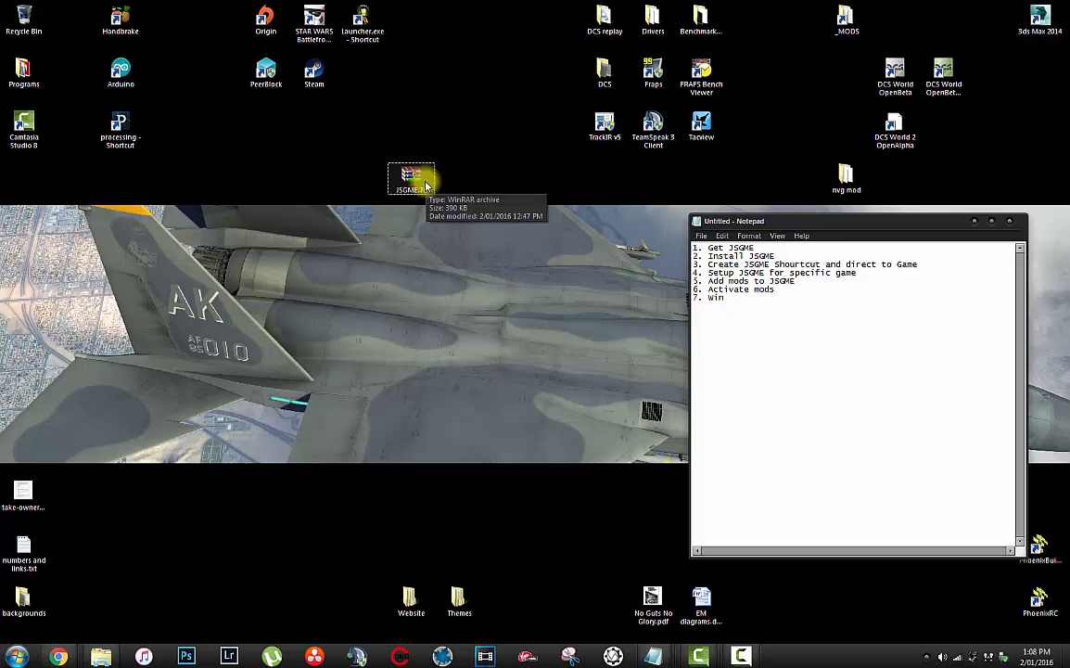
pyautogui.rightClick(426, 185)
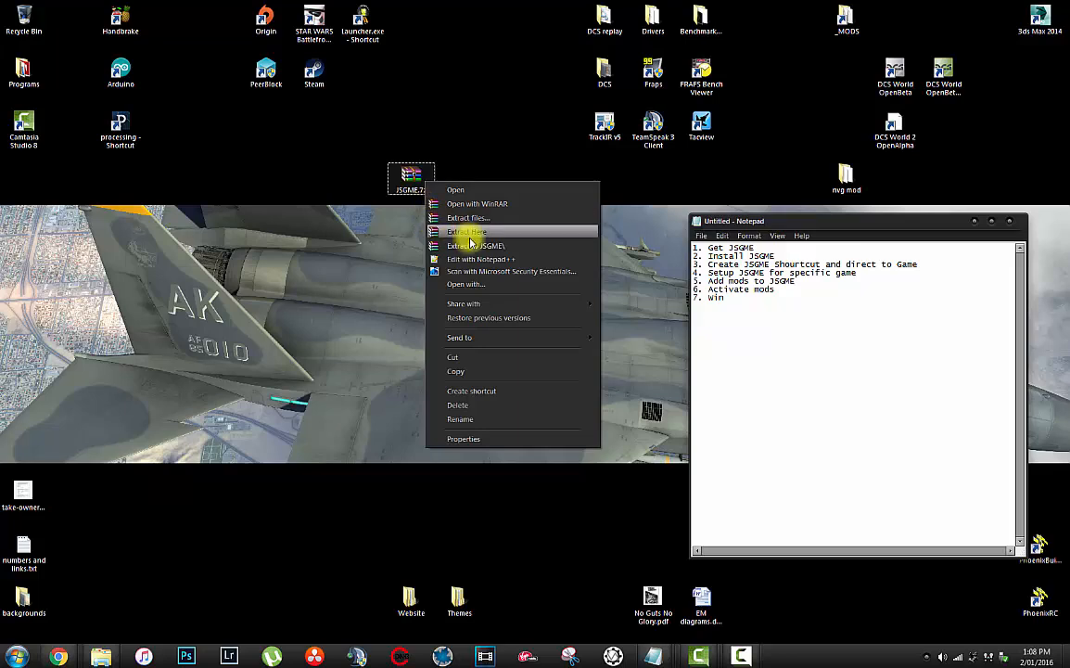
pyautogui.click(432, 231)
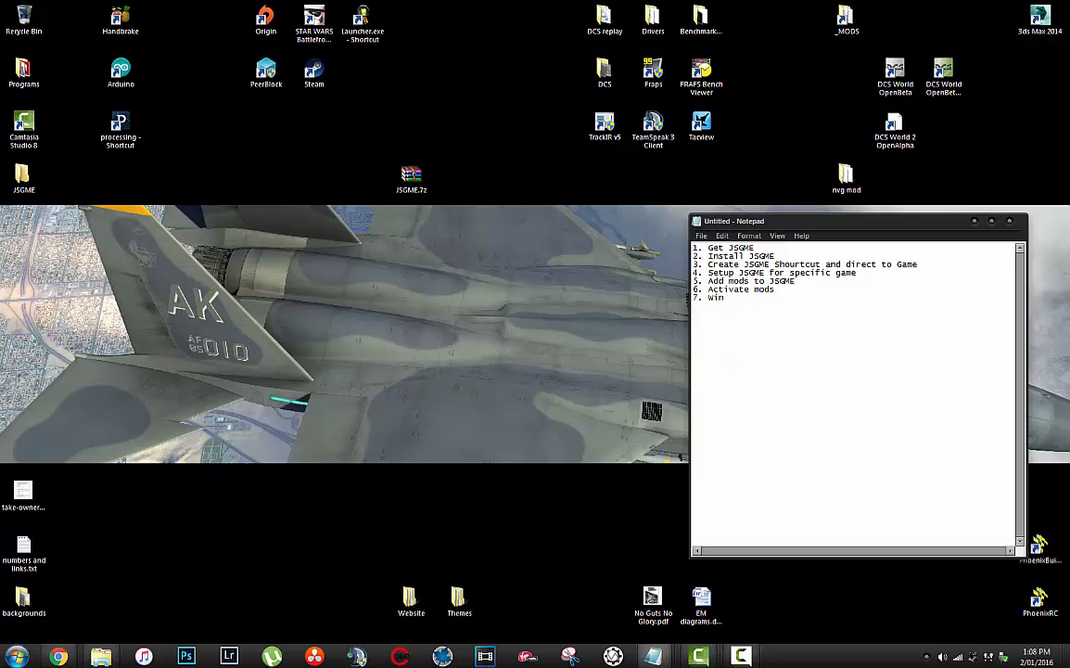
pyautogui.moveTo(23, 174); pyautogui.dragTo(457, 177)
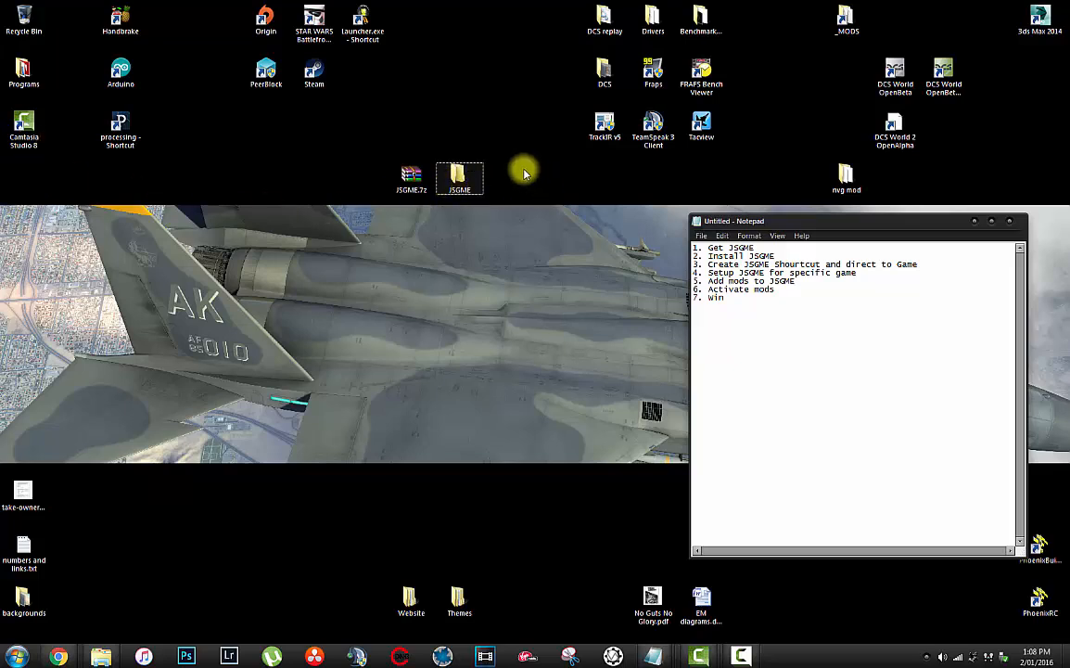
# Examine the extracted JSGME folder's contents, including the JSGME.exe application
pyautogui.doubleClick(462, 176)
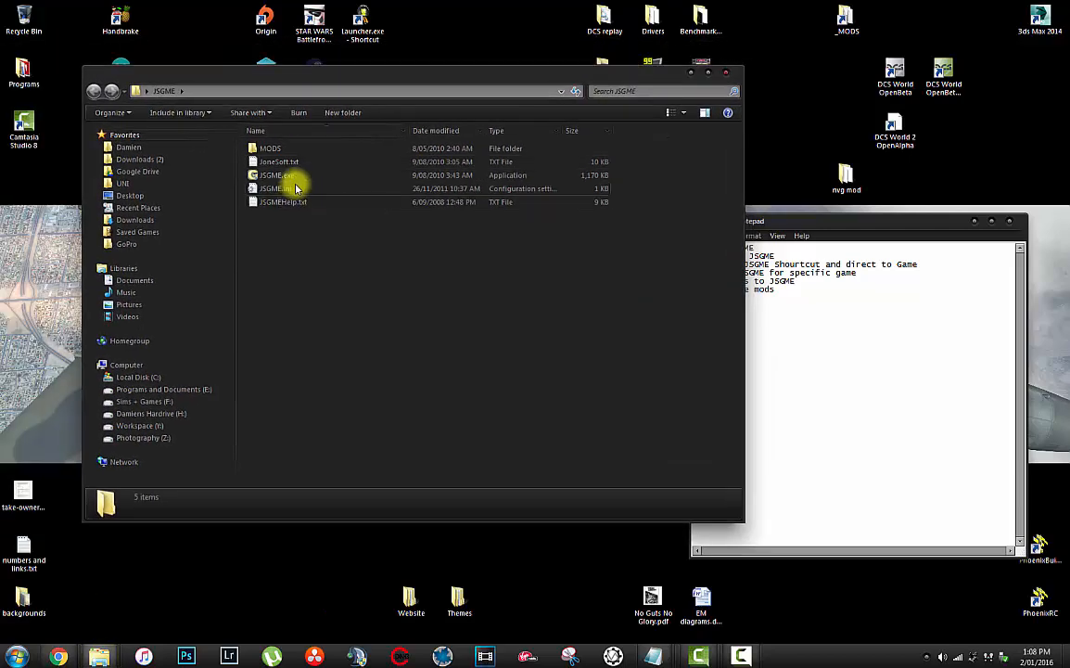
pyautogui.click(311, 181)
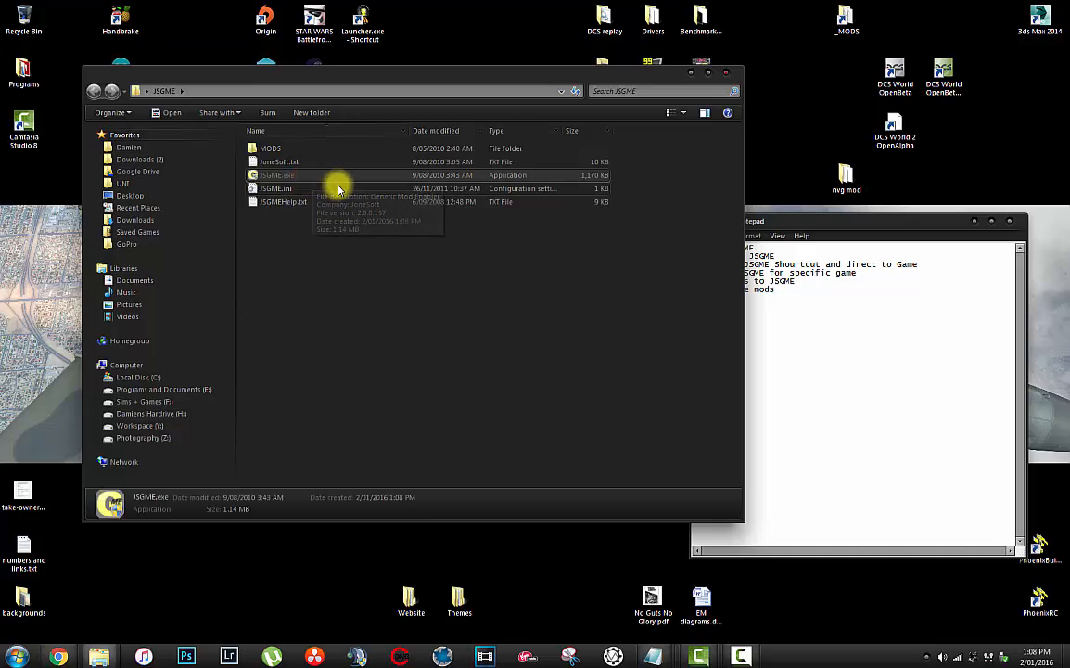
pyautogui.click(728, 78)
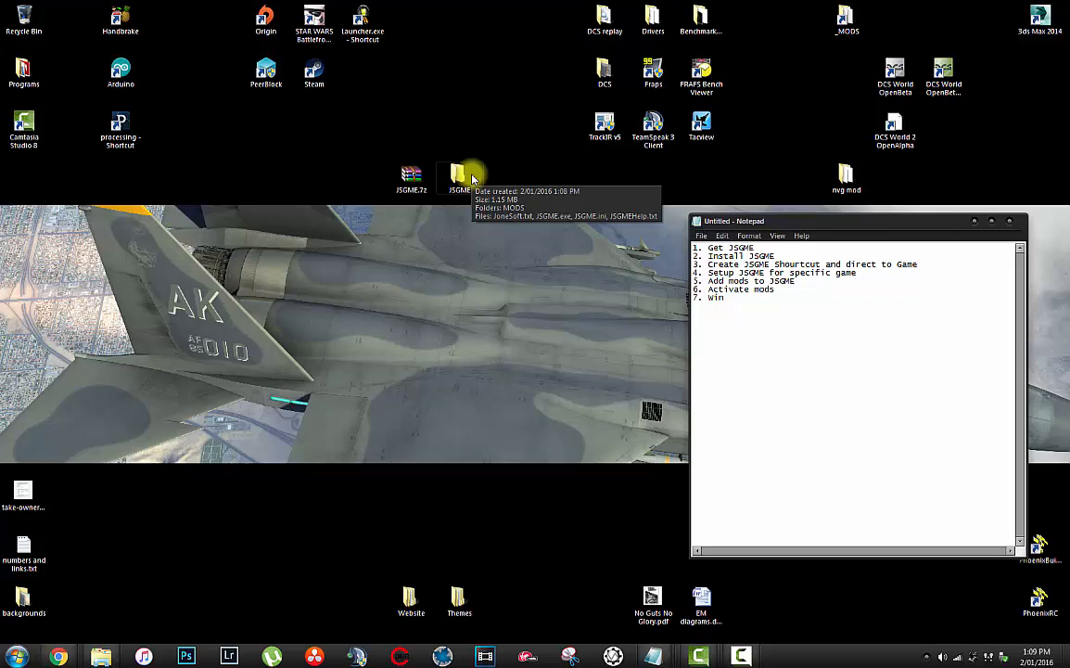
# Copy the desktop JSGME folder into Program Files on the E: drive and open the copy
pyautogui.click(472, 178)
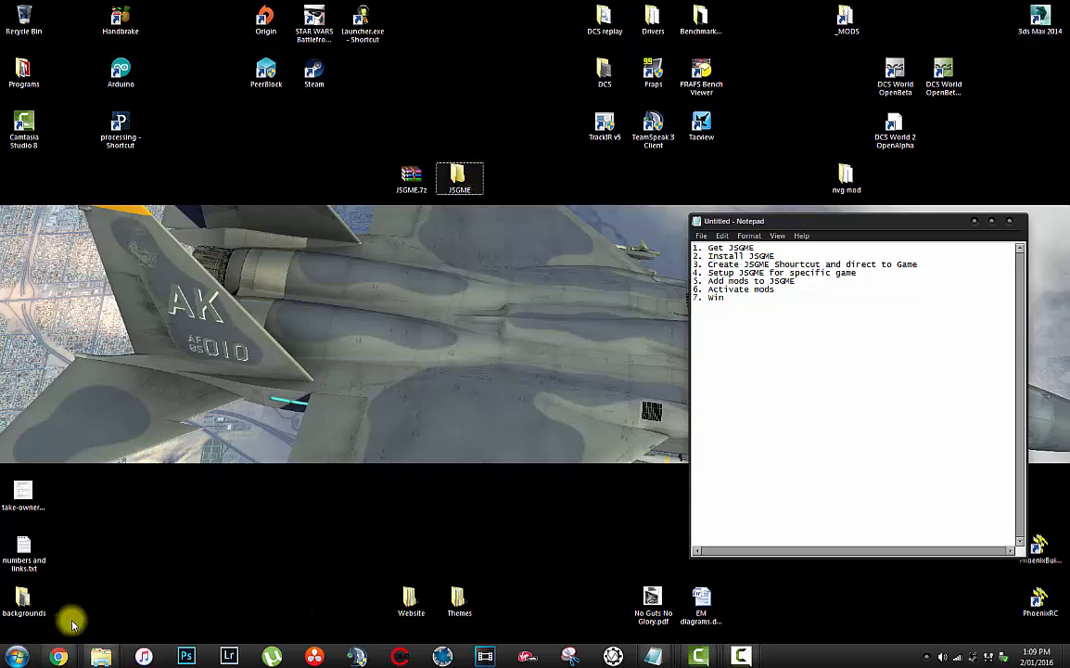
pyautogui.click(101, 652)
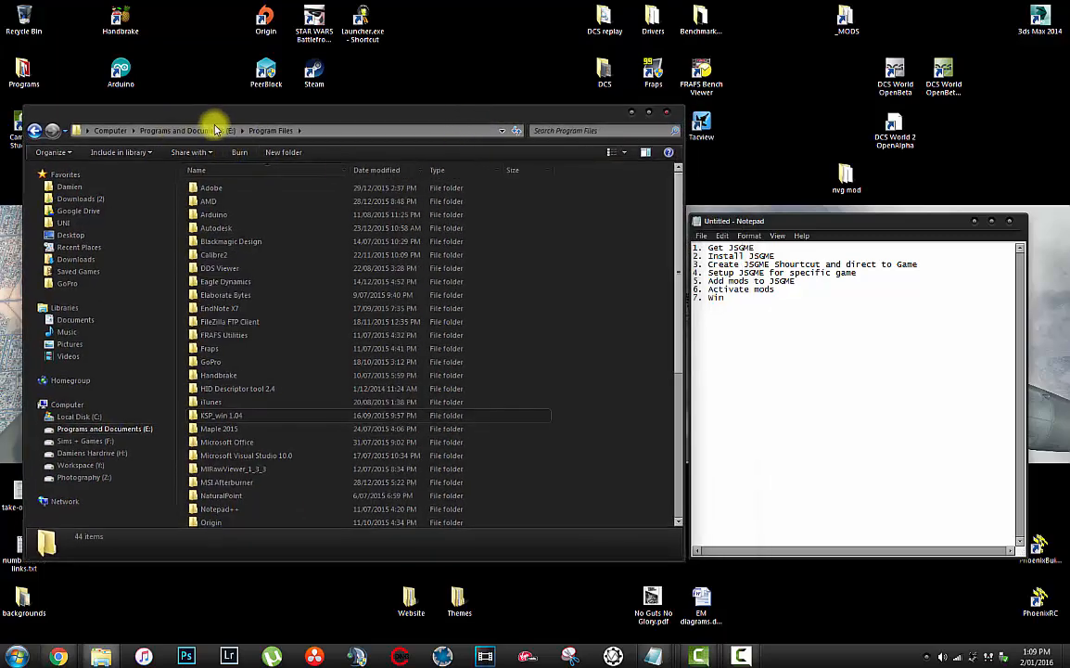
pyautogui.click(209, 129)
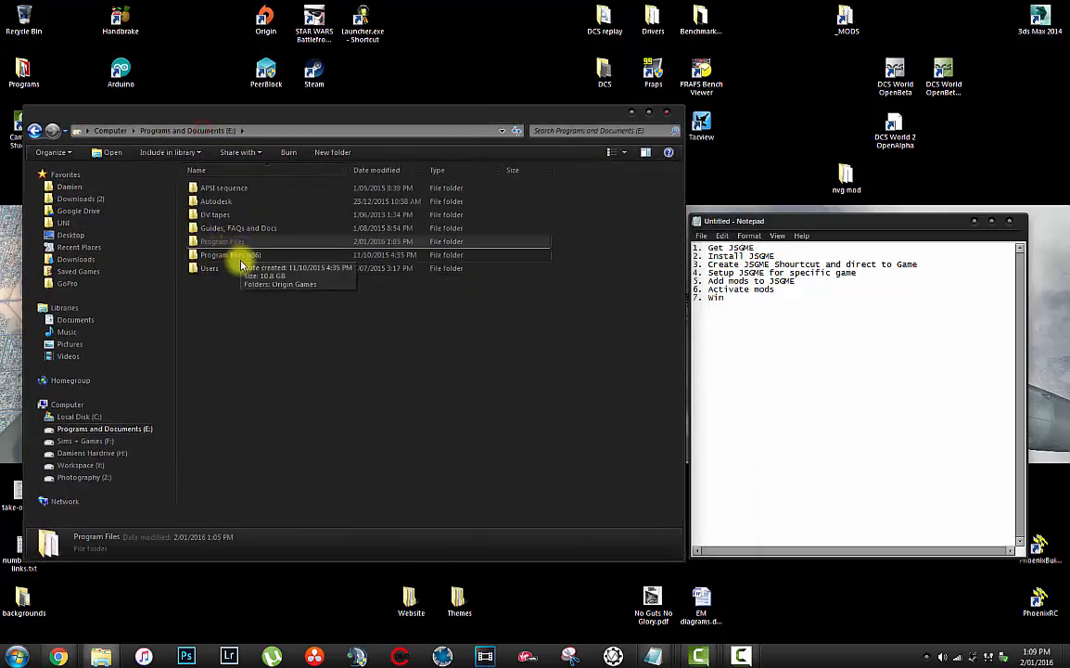
pyautogui.click(241, 255)
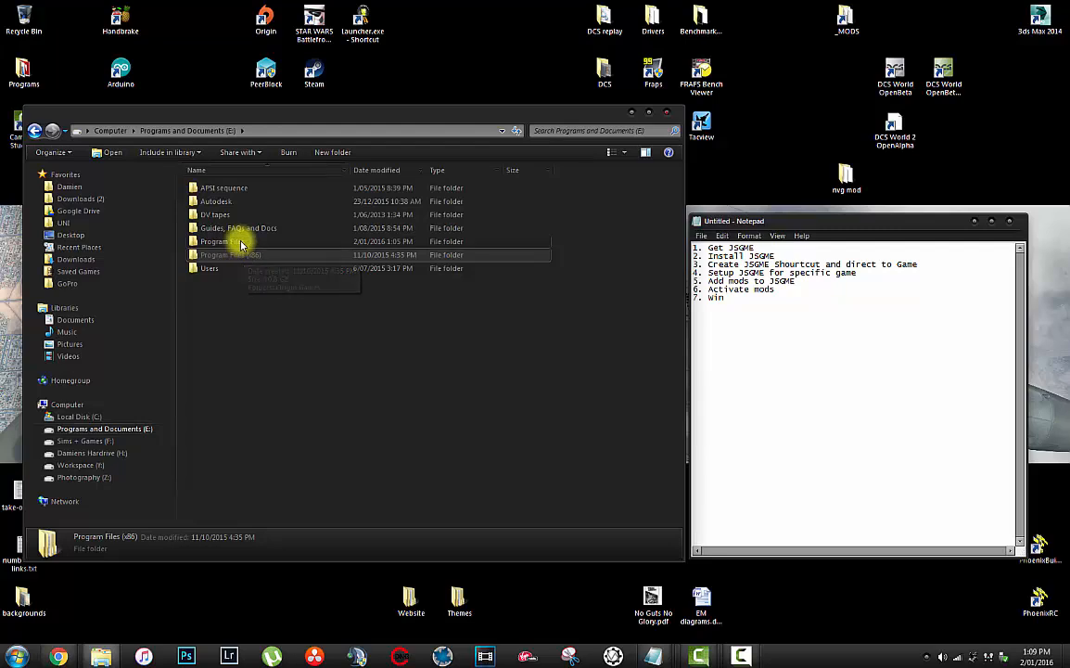
pyautogui.doubleClick(237, 241)
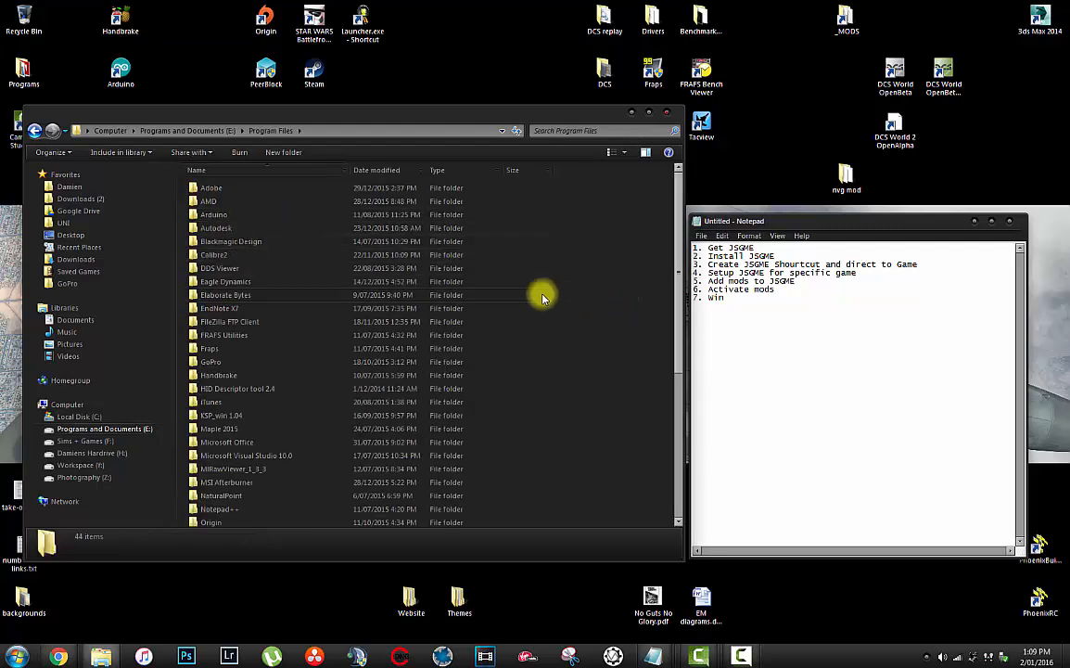
pyautogui.hotkey('ctrl', 'v')
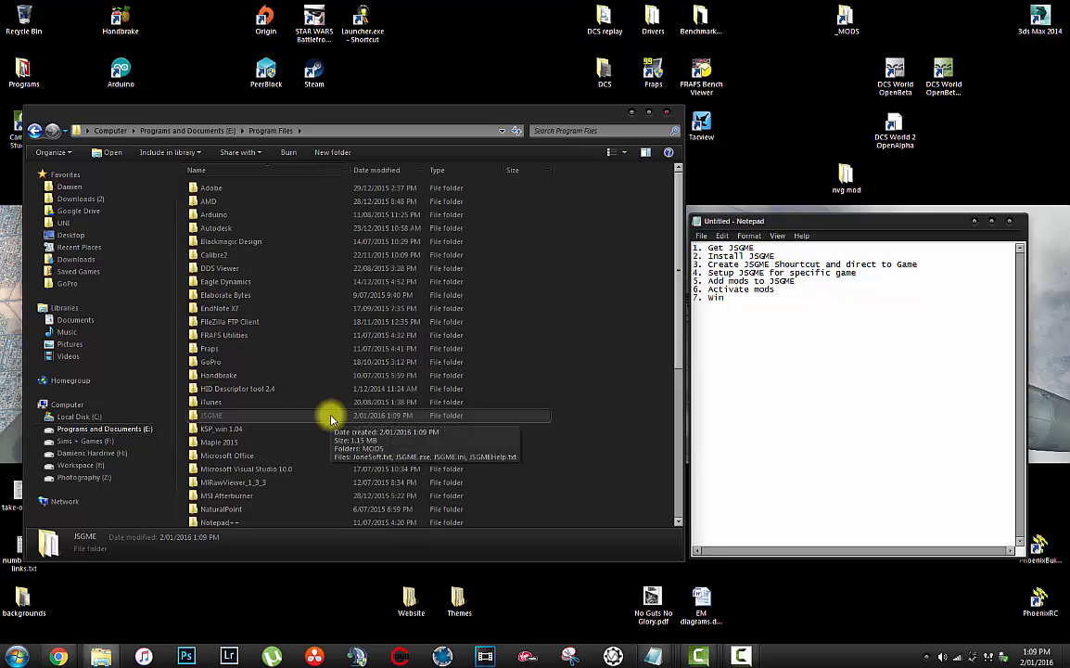
pyautogui.doubleClick(331, 419)
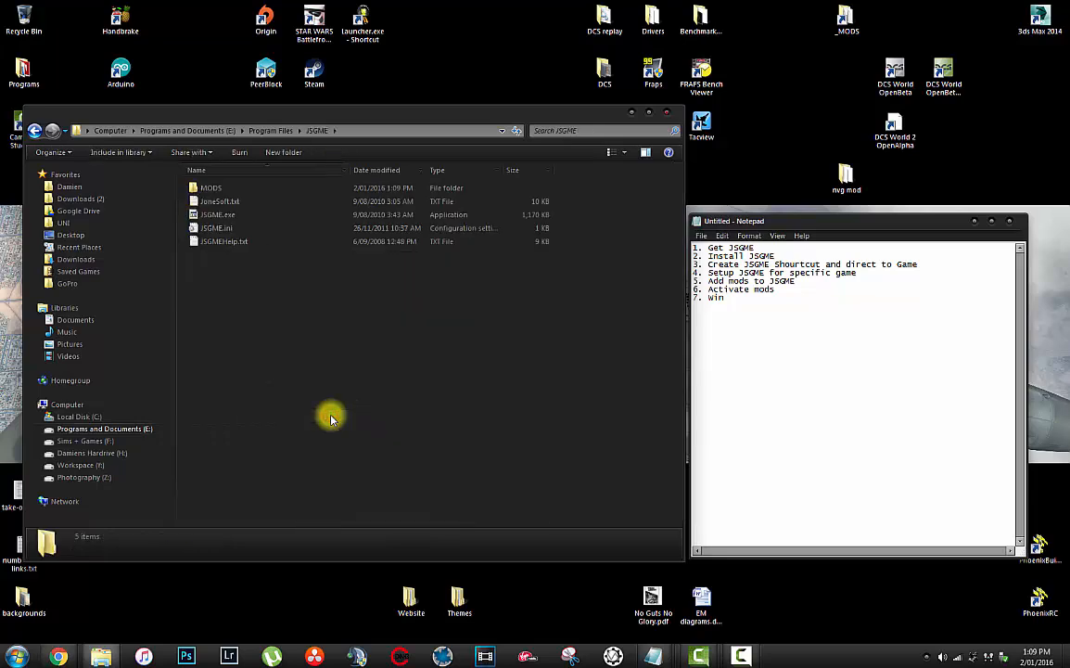
# Create a desktop shortcut to the installed JSGME.exe and place it in free space below the DCS World shortcuts
pyautogui.moveTo(819, 220)
pyautogui.mouseDown()
pyautogui.moveTo(835, 240)
pyautogui.moveTo(824, 218)
pyautogui.mouseUp()
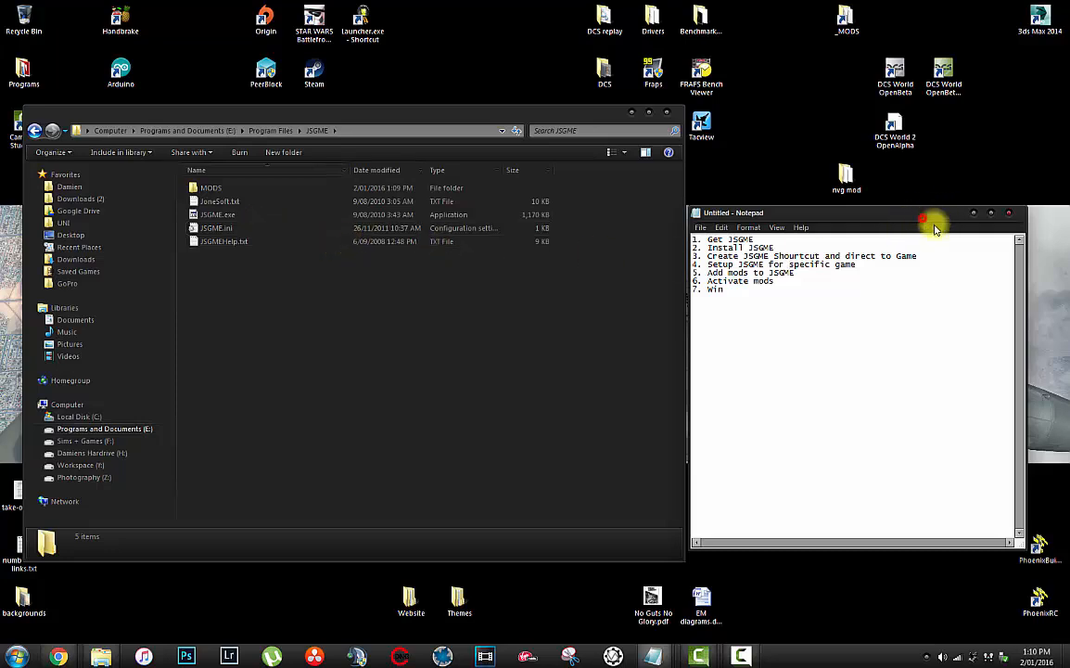
pyautogui.moveTo(930, 215); pyautogui.dragTo(926, 312)
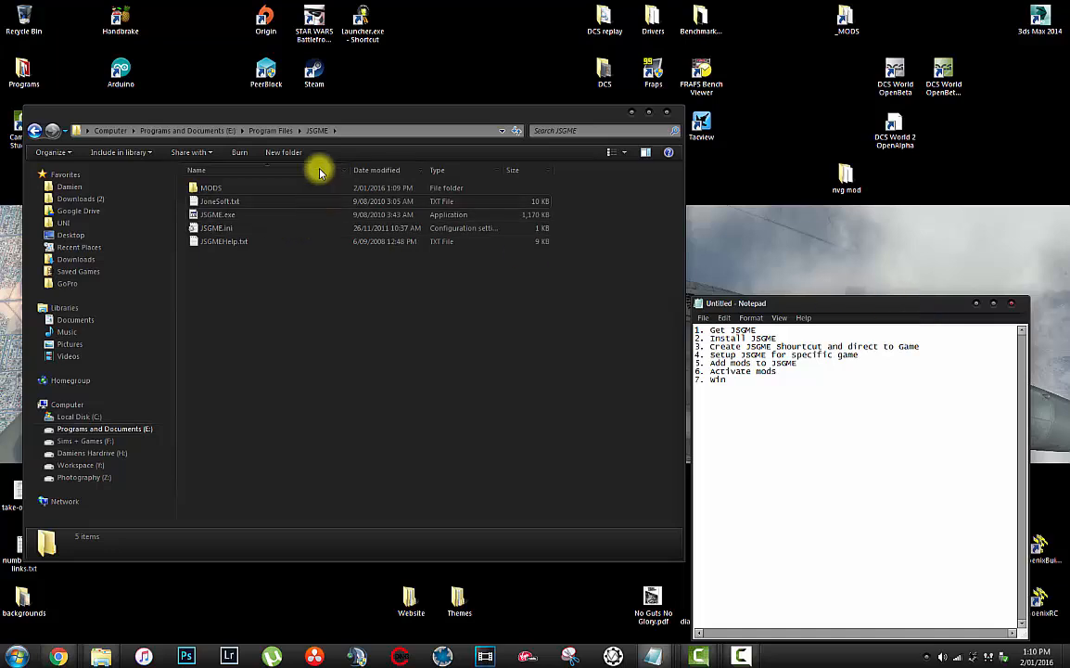
pyautogui.click(220, 216)
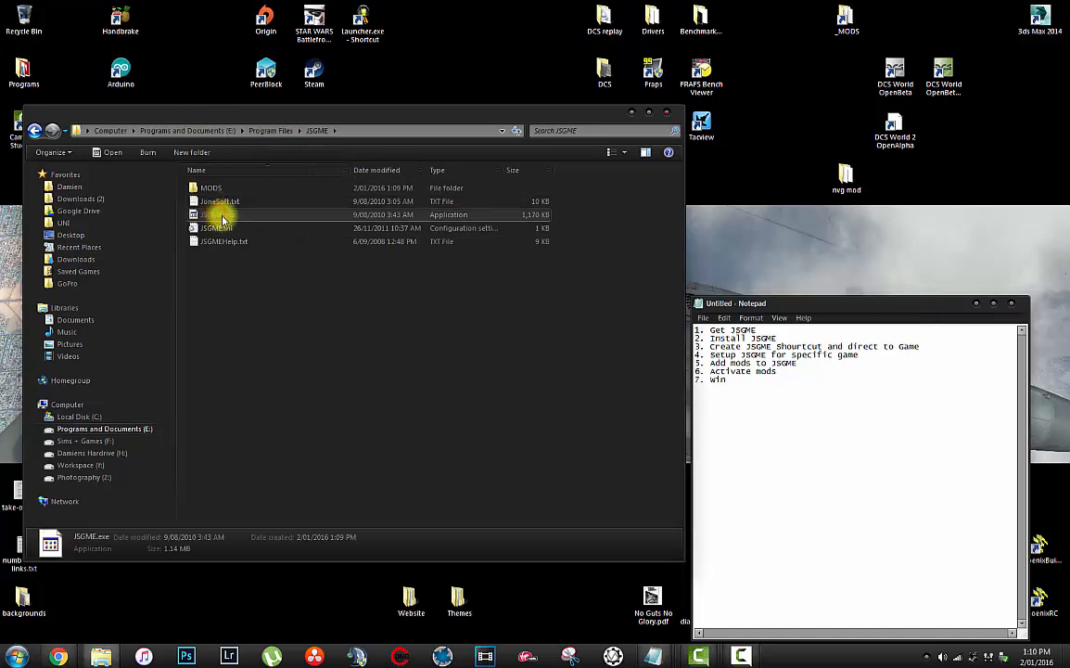
pyautogui.moveTo(222, 219); pyautogui.dragTo(907, 246)
pyautogui.press('alt')
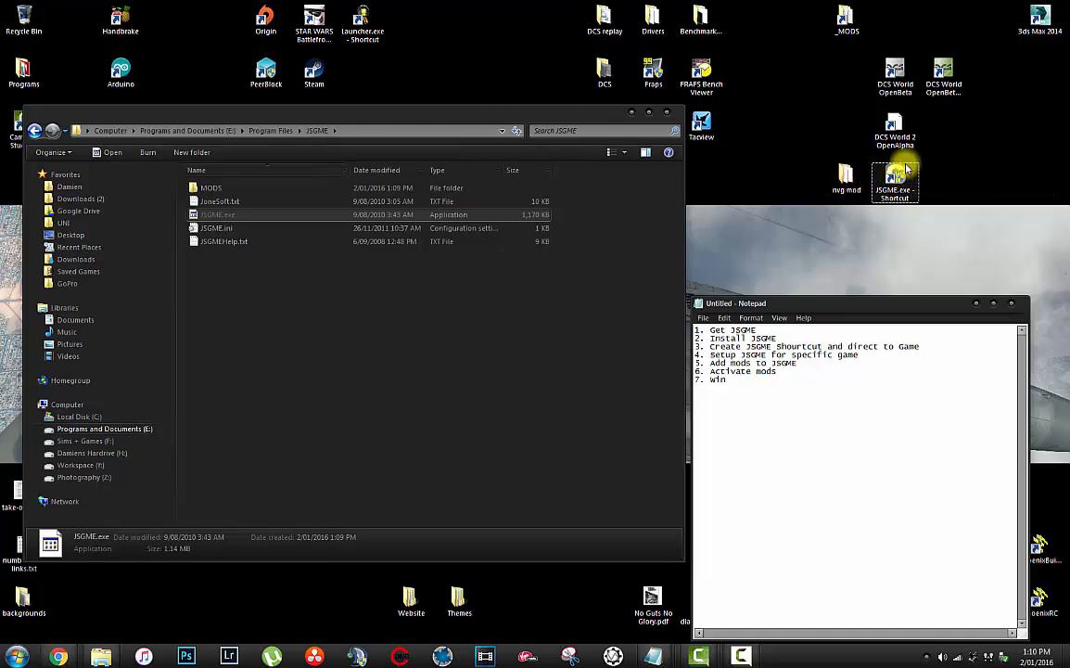
pyautogui.moveTo(896, 185); pyautogui.dragTo(913, 239)
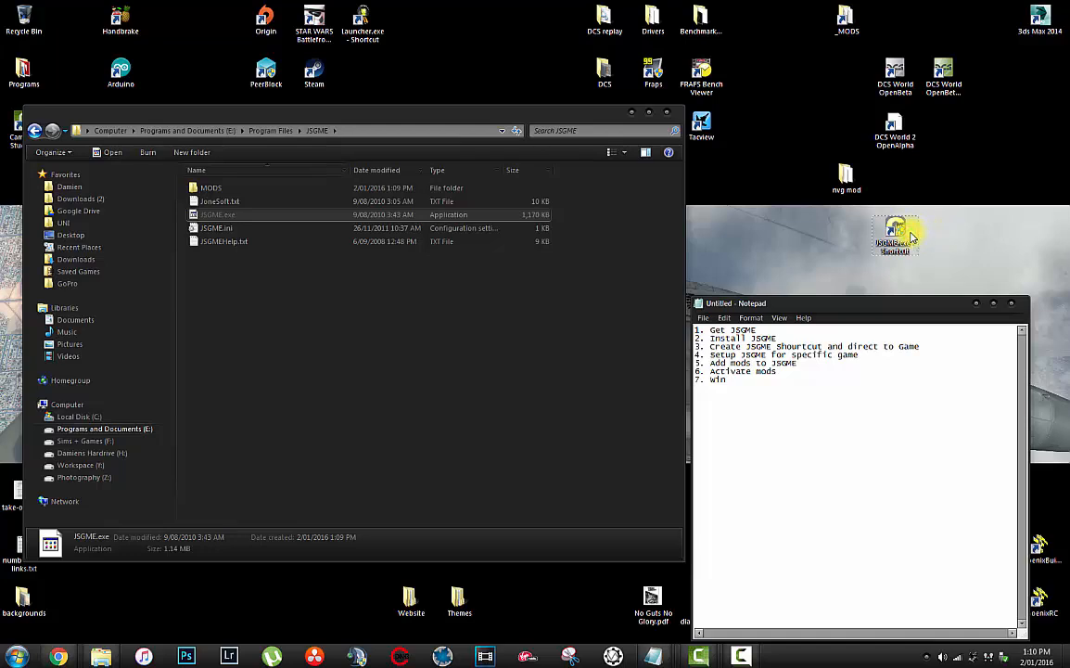
# Rename the new desktop shortcut to "JSMGE - DCS 2.0"
pyautogui.doubleClick(910, 232)
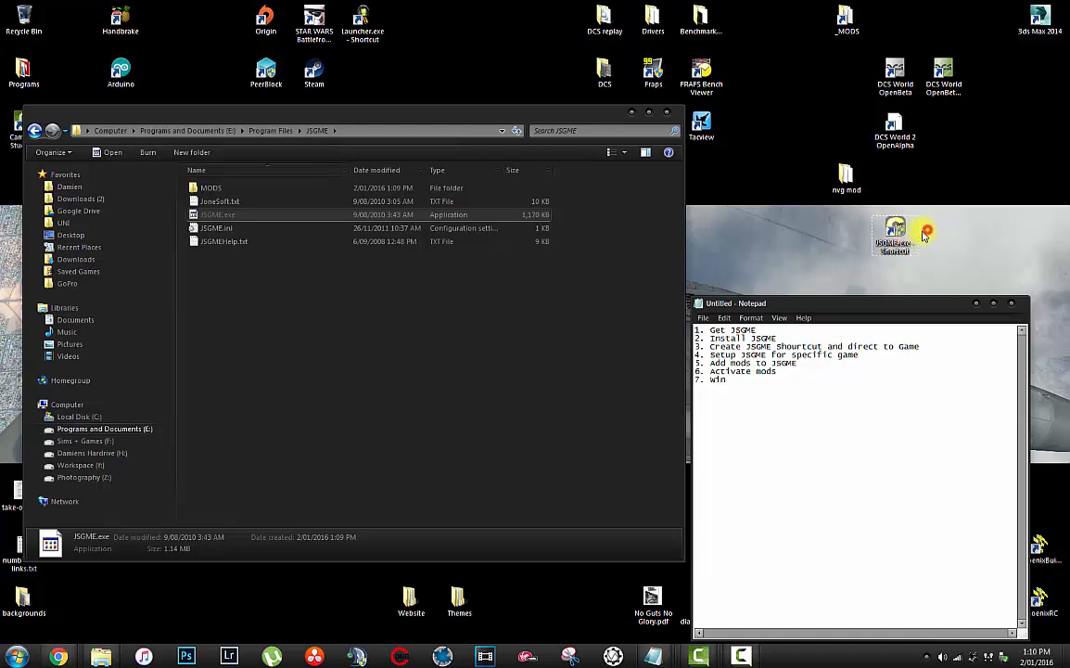
pyautogui.press('F2')
pyautogui.write('JSGME')
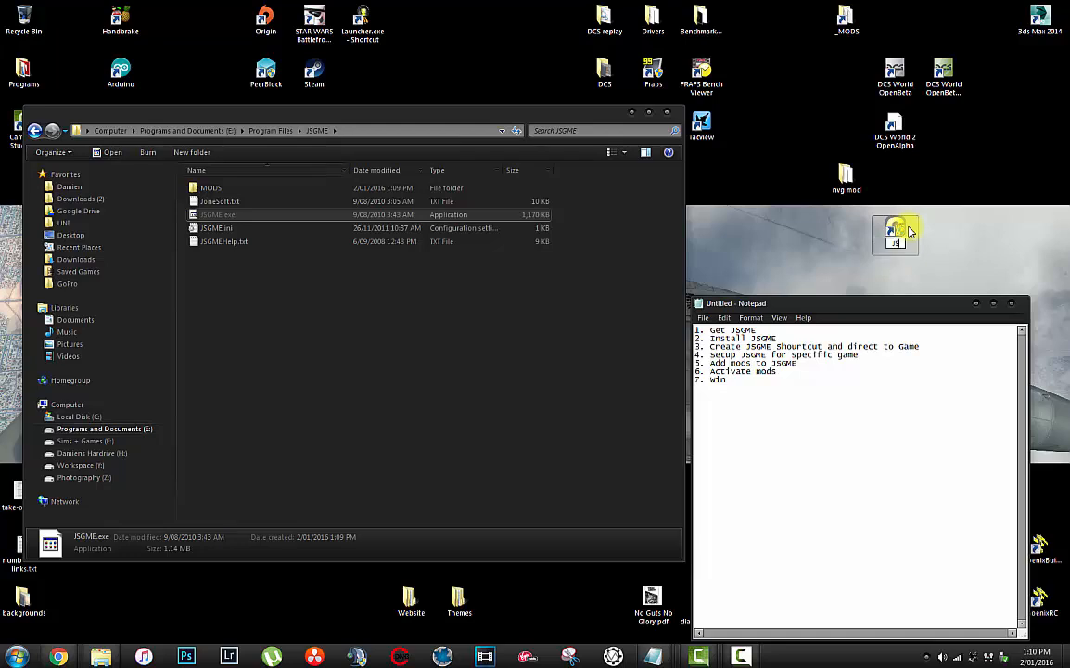
pyautogui.write(' - DCS 2.0')
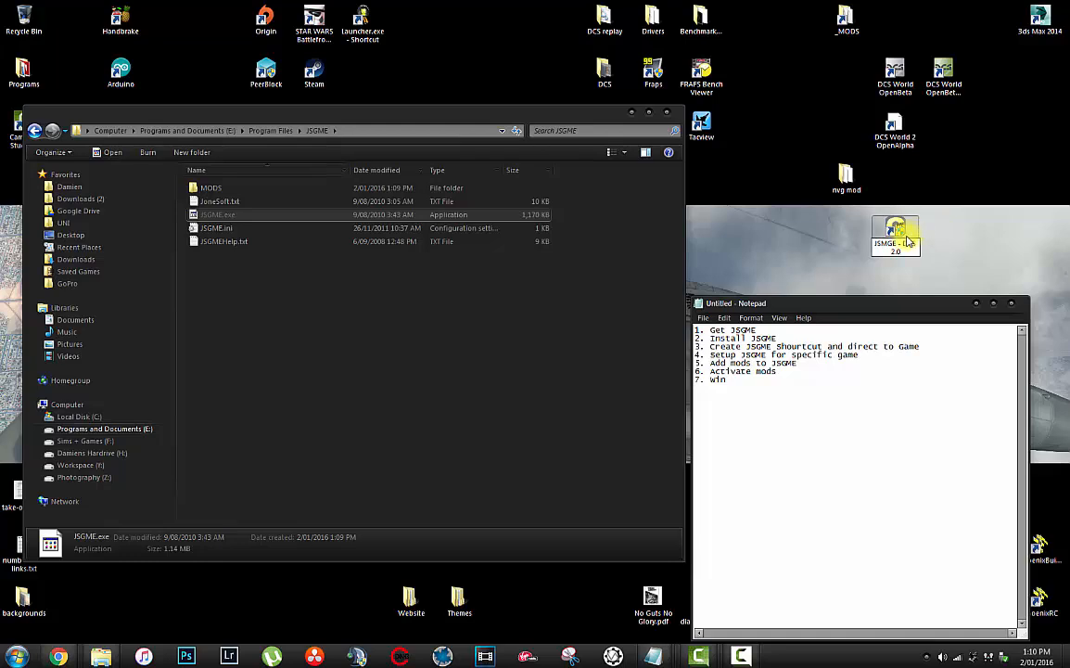
pyautogui.press('Return')
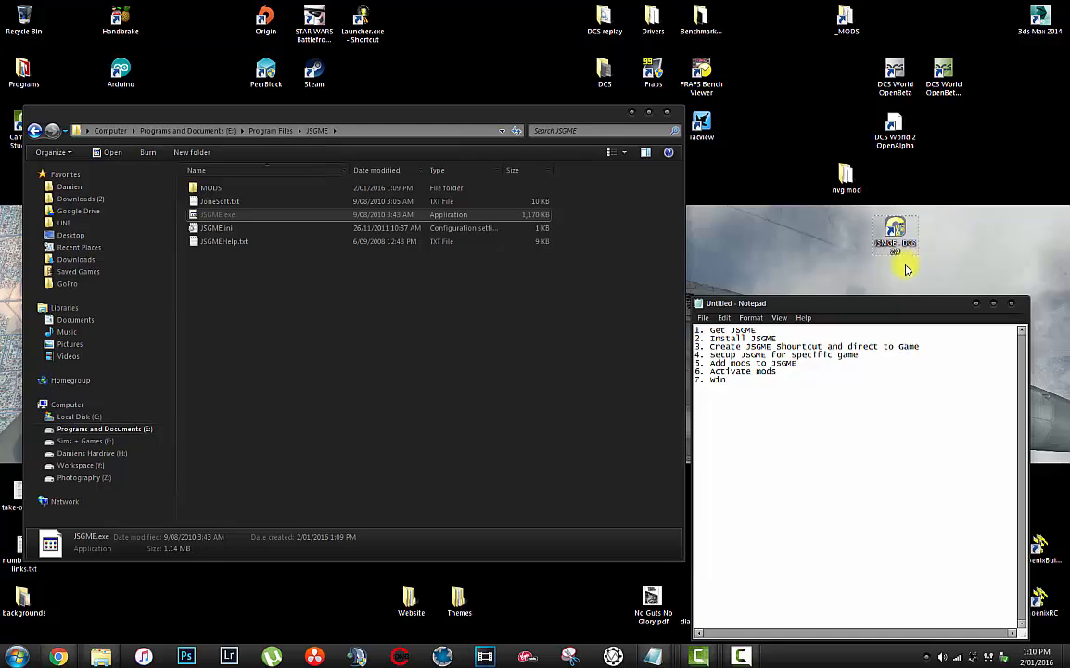
# Open the properties of the "JSMGE - DCS 2.0" desktop shortcut and place the dialog beside the Explorer window
pyautogui.click(816, 227)
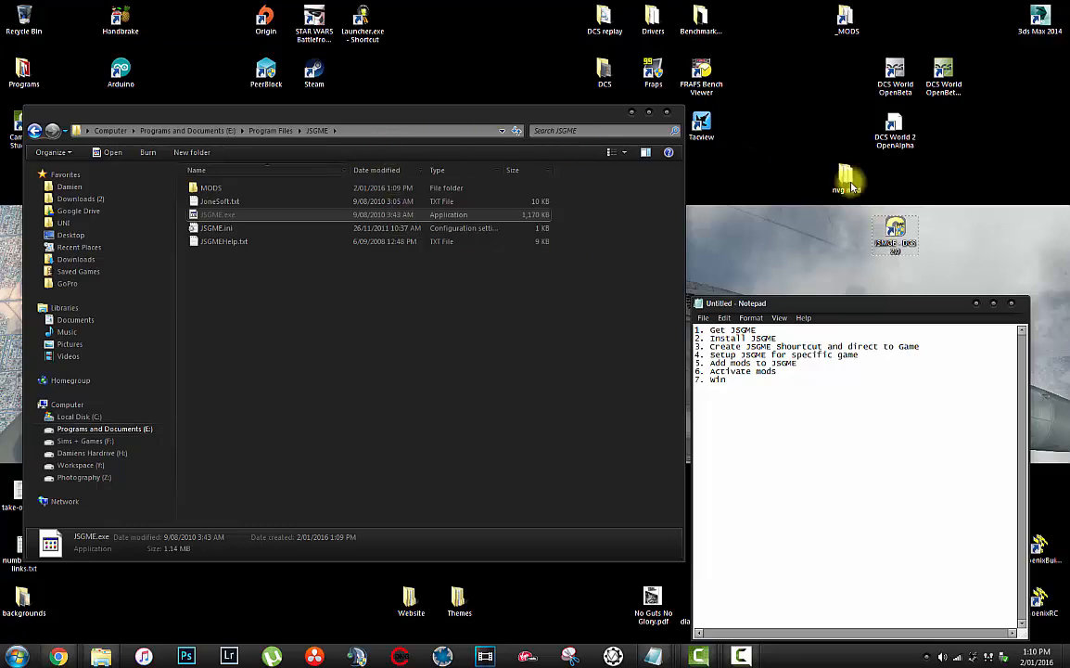
pyautogui.rightClick(895, 227)
pyautogui.click(908, 554)
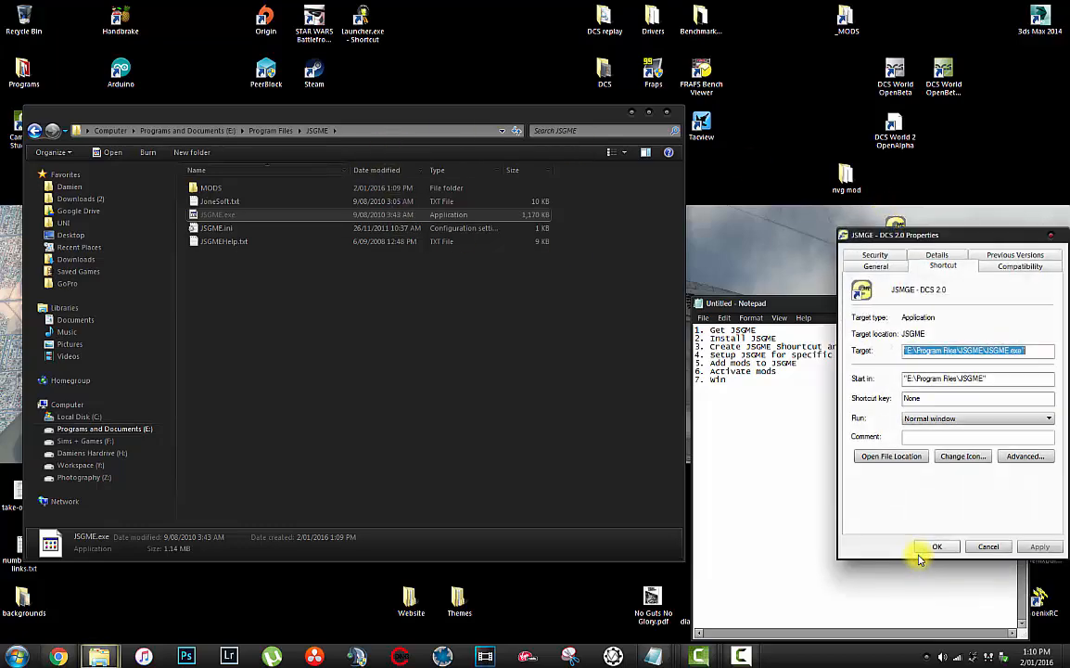
pyautogui.moveTo(970, 235); pyautogui.dragTo(854, 208)
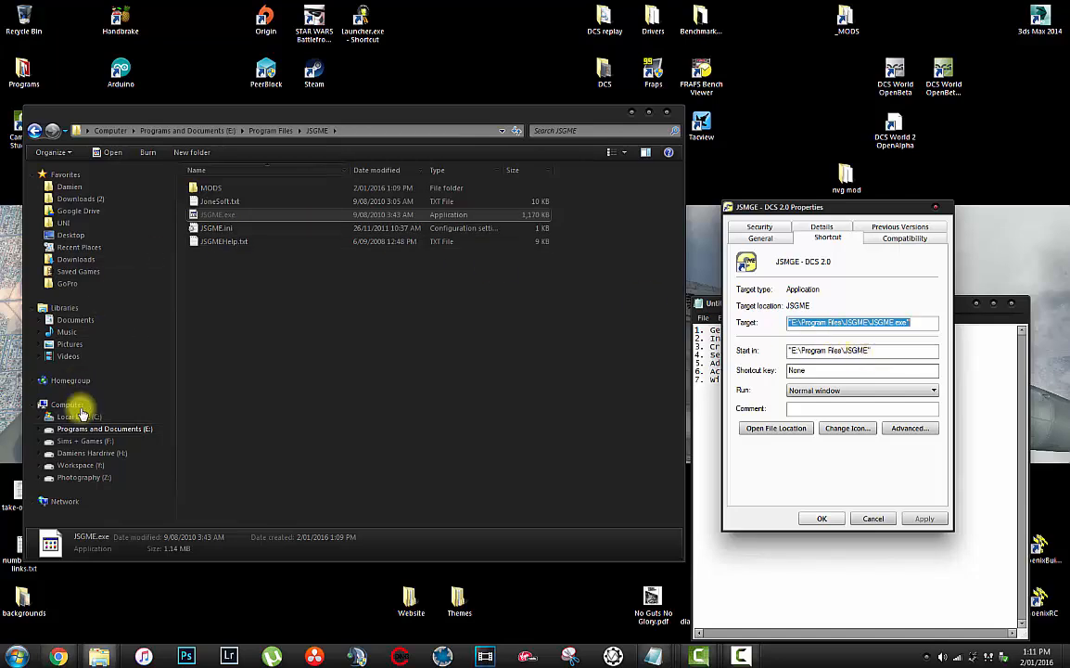
# Browse the Sims + Games (F:) drive to the DCS World 2 OpenAlpha folder in Program Files\Eagle Dynamics and copy its path
pyautogui.click(86, 439)
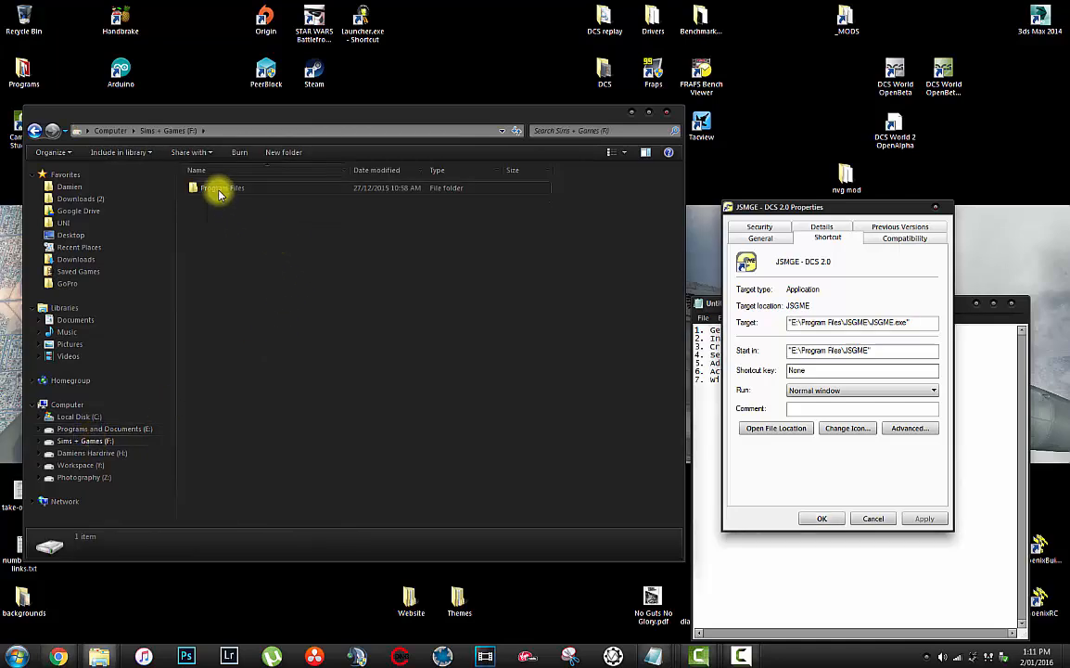
pyautogui.doubleClick(220, 190)
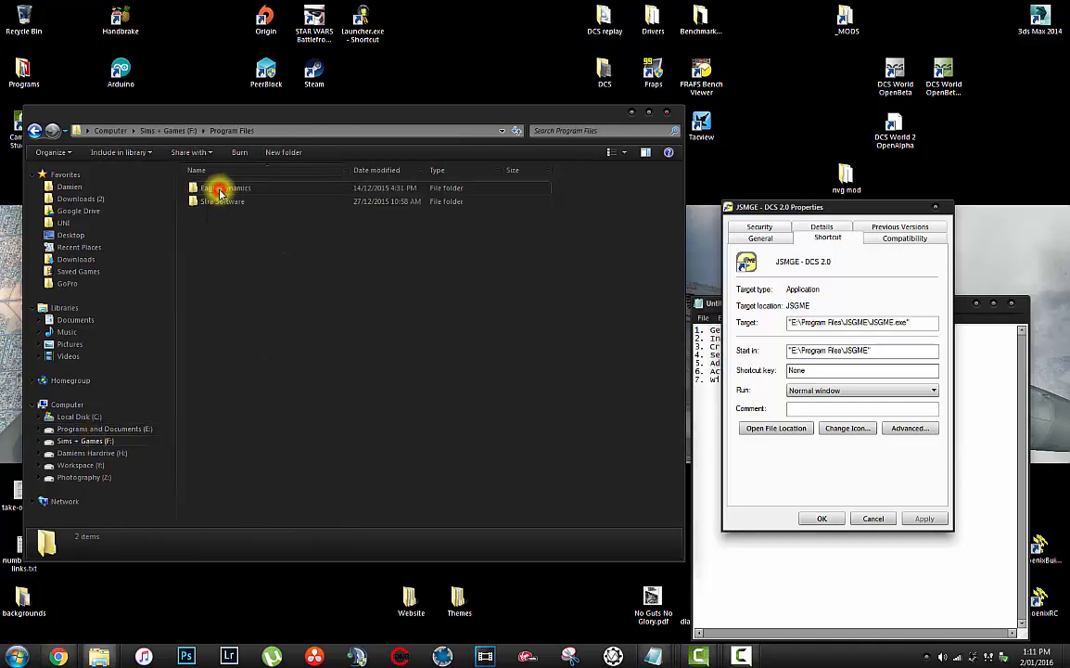
pyautogui.doubleClick(232, 188)
pyautogui.doubleClick(232, 189)
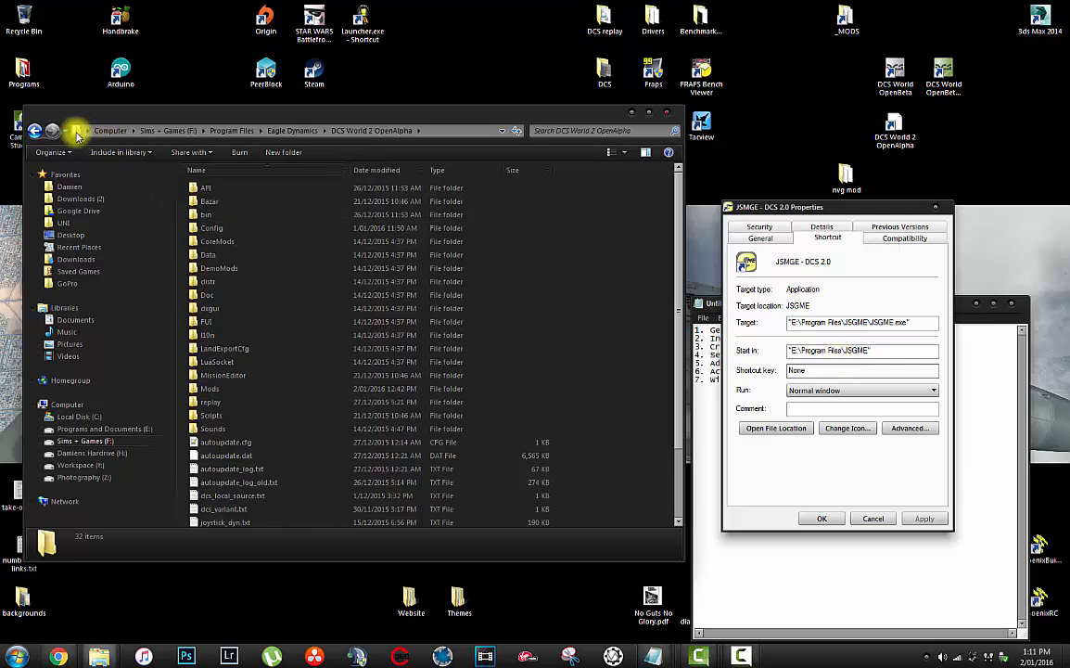
pyautogui.click(77, 133)
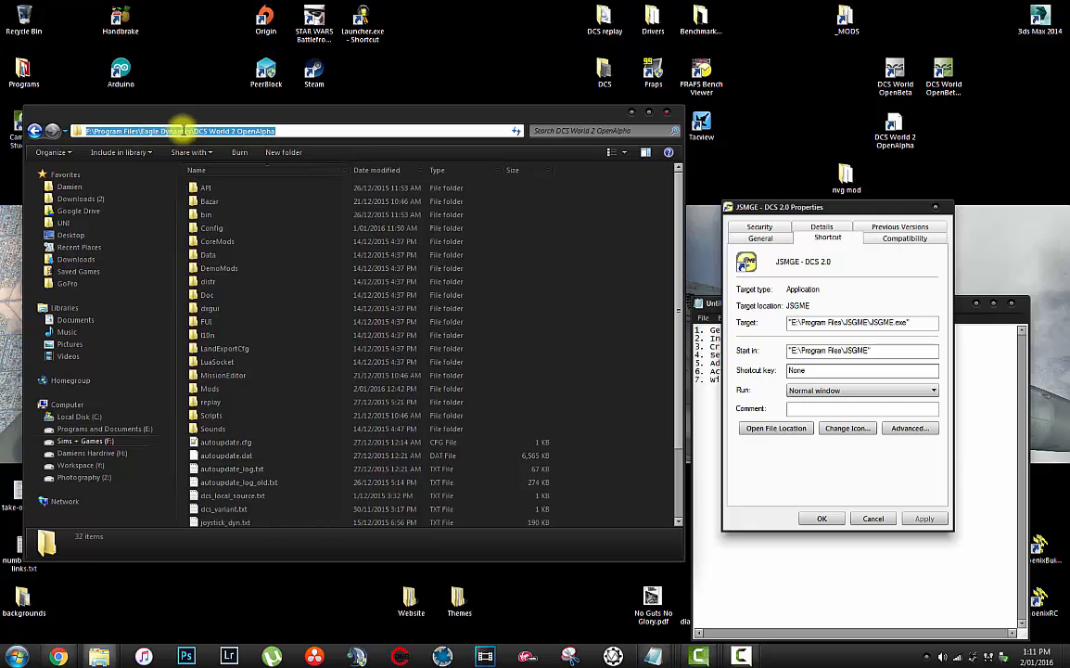
# Set the shortcut's start-in folder to "F:\Program Files\Eagle Dynamics\DCS World 2 OpenAlpha", apply it, and close the properties and Explorer window
pyautogui.click(828, 349)
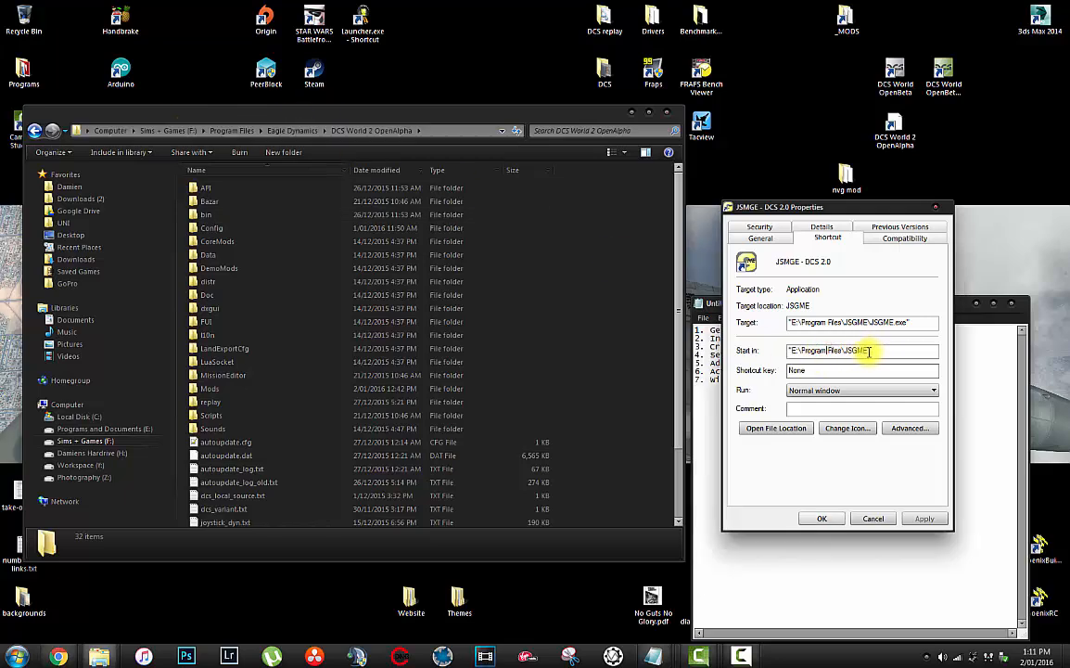
pyautogui.click(870, 349)
pyautogui.hotkey('shift', 'Home')
pyautogui.write('"')
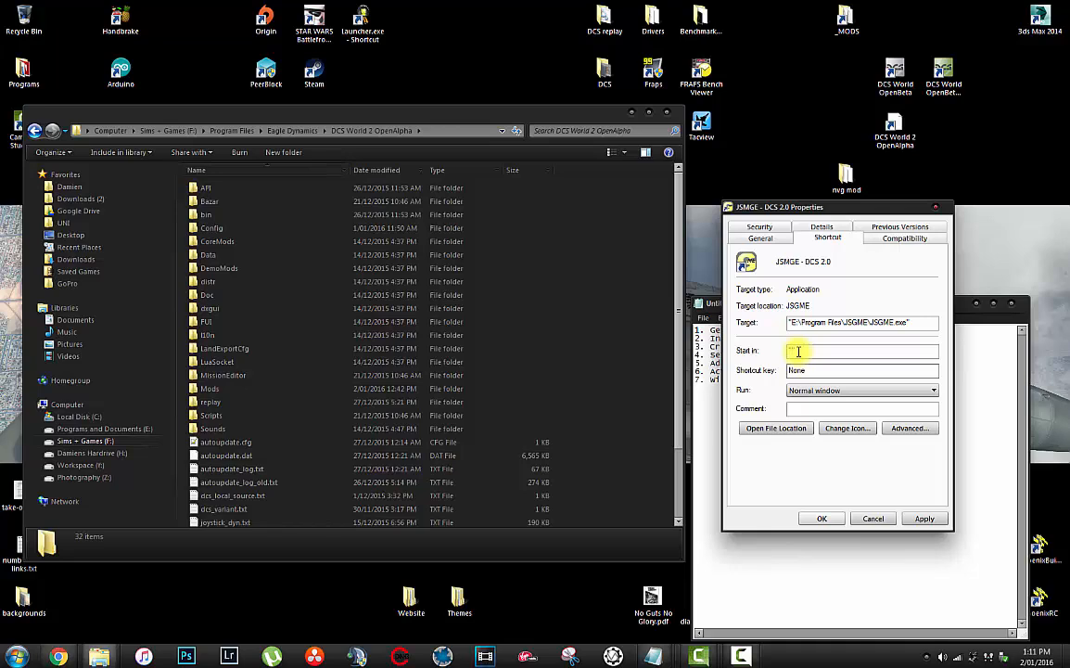
pyautogui.hotkey('ctrl', 'v')
pyautogui.write('"')
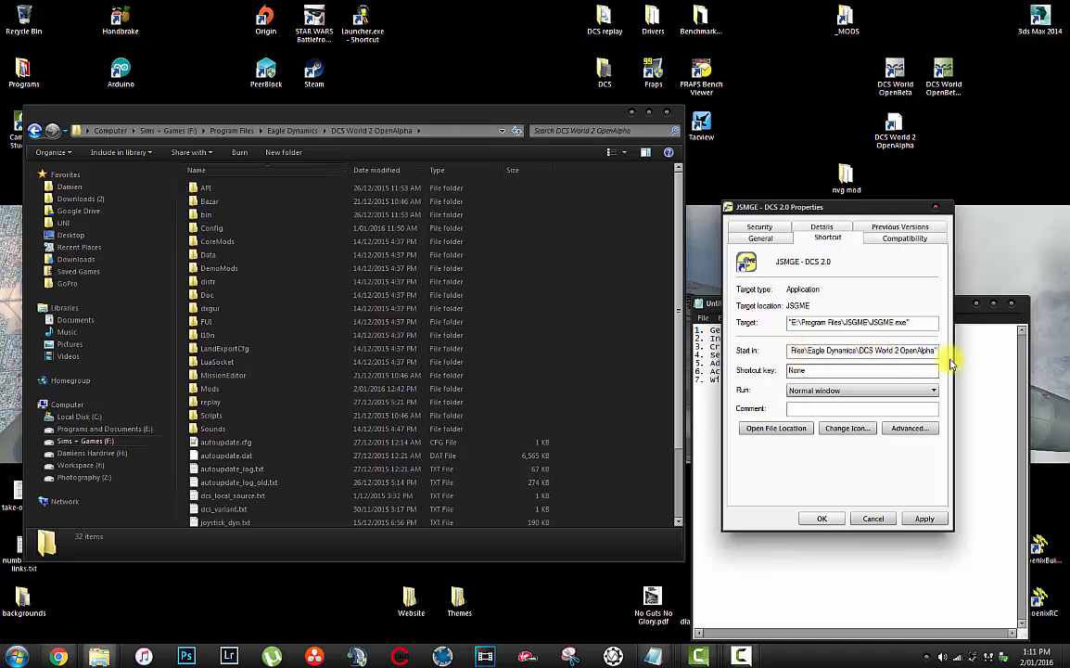
pyautogui.click(921, 517)
pyautogui.click(821, 517)
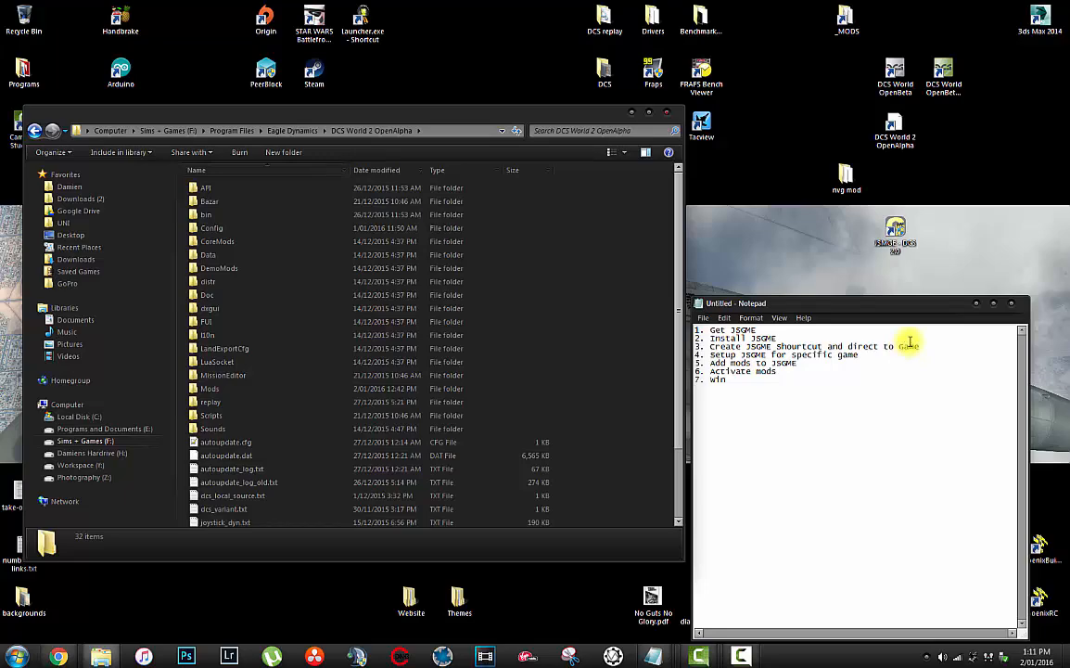
pyautogui.click(667, 113)
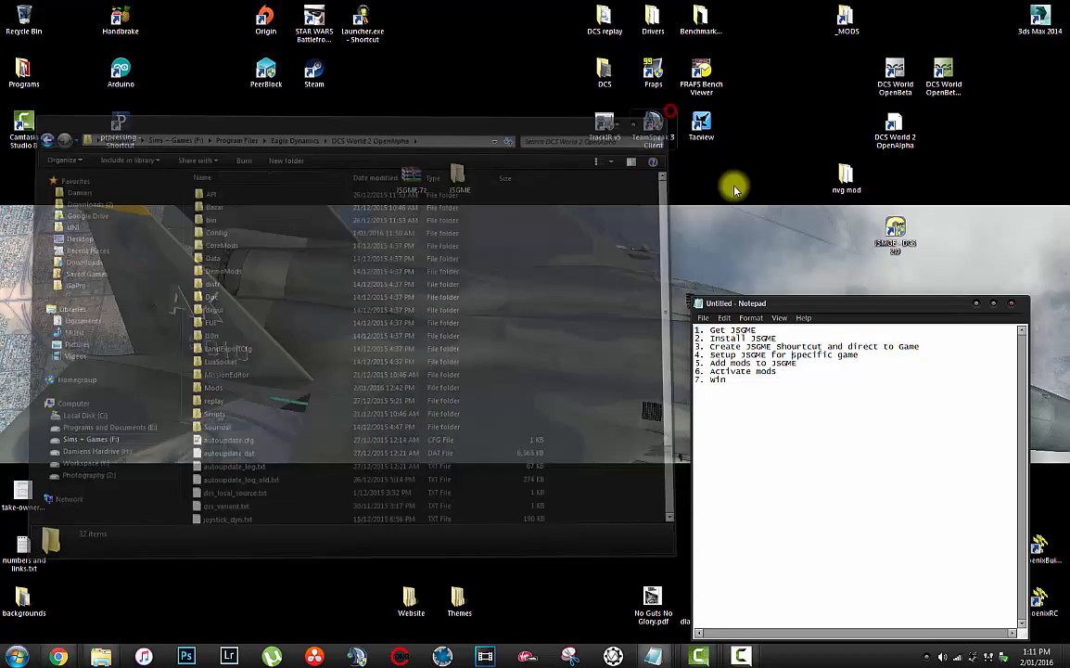
# Move the Notepad checklist aside, launch JSGME from its DCS 2.0 shortcut, and enter _MODS as the mods folder name
pyautogui.moveTo(857, 304); pyautogui.dragTo(218, 188)
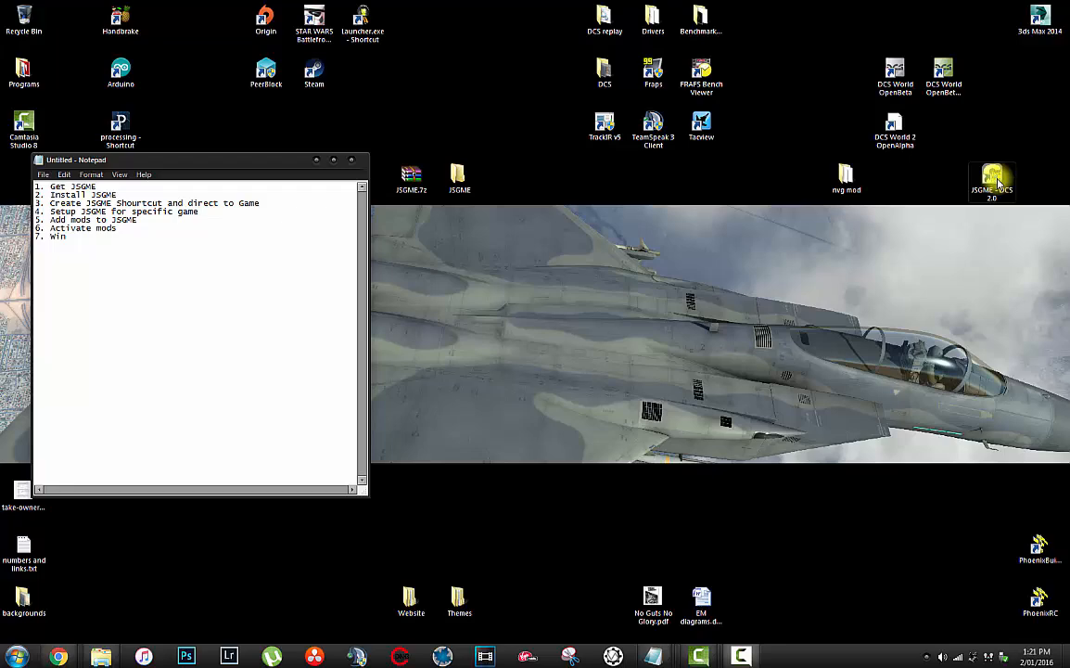
pyautogui.doubleClick(992, 178)
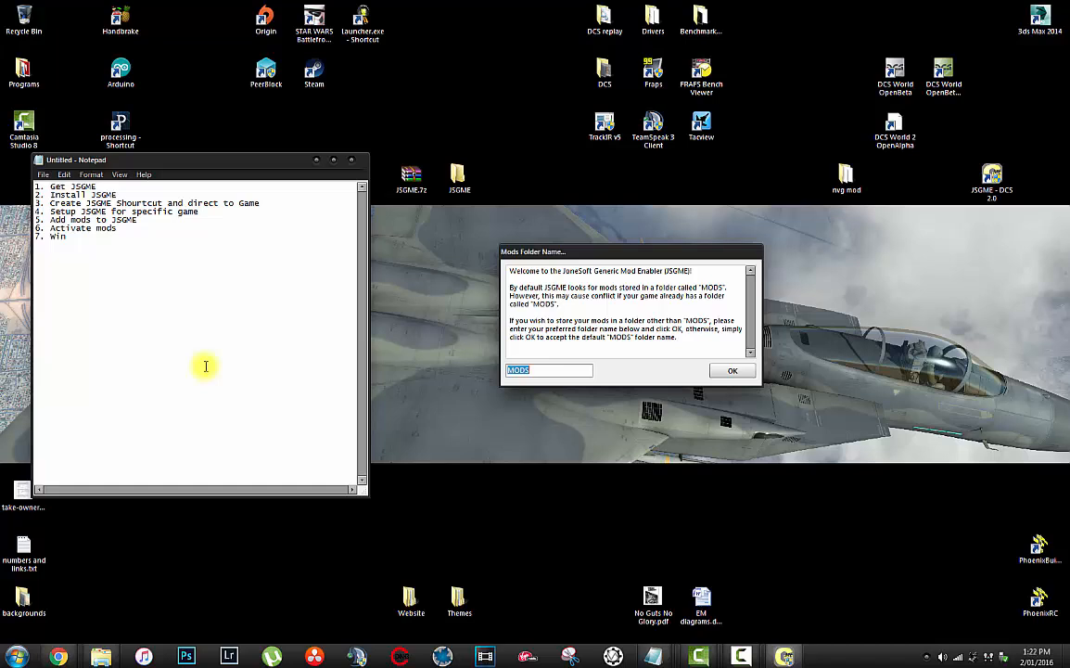
pyautogui.press('Home')
pyautogui.write('_')
pyautogui.write('DCS pers')
pyautogui.press('BackSpace')
pyautogui.press('BackSpace')
pyautogui.press('BackSpace')
pyautogui.press('BackSpace')
pyautogui.press('BackSpace')
pyautogui.press('BackSpace')
pyautogui.press('BackSpace')
pyautogui.press('BackSpace')
# Accept _MODS as the mods folder name
pyautogui.press('Return')
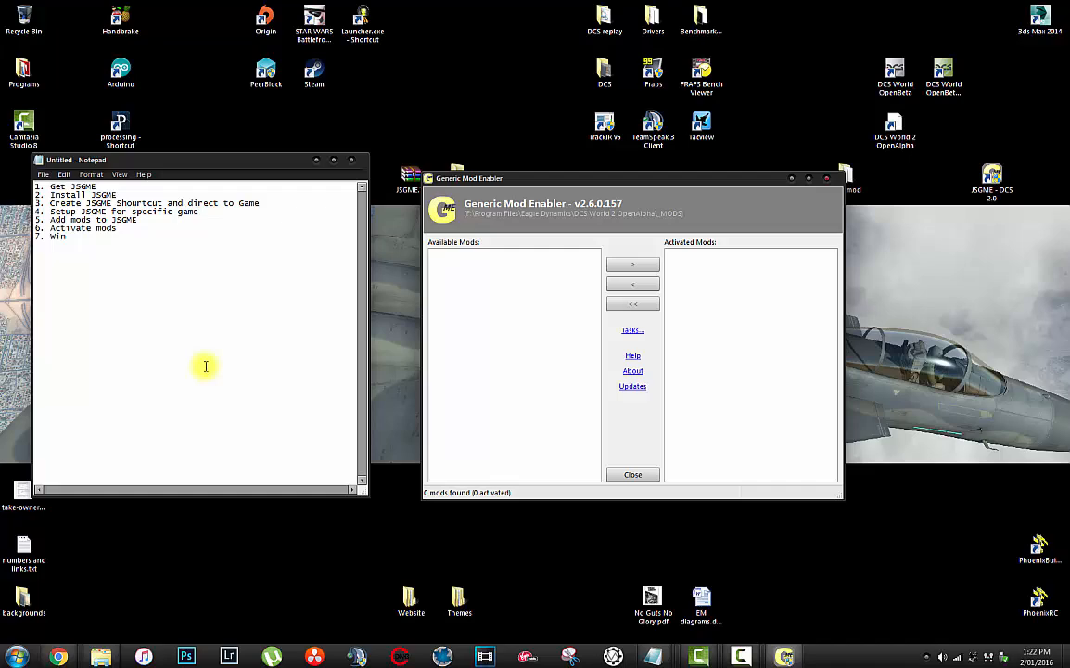
# Examine the JSGME.ini file and the contents of the _MODS folder inside the DCS World 2 OpenAlpha folder
pyautogui.moveTo(0, 113); pyautogui.dragTo(474, 75)
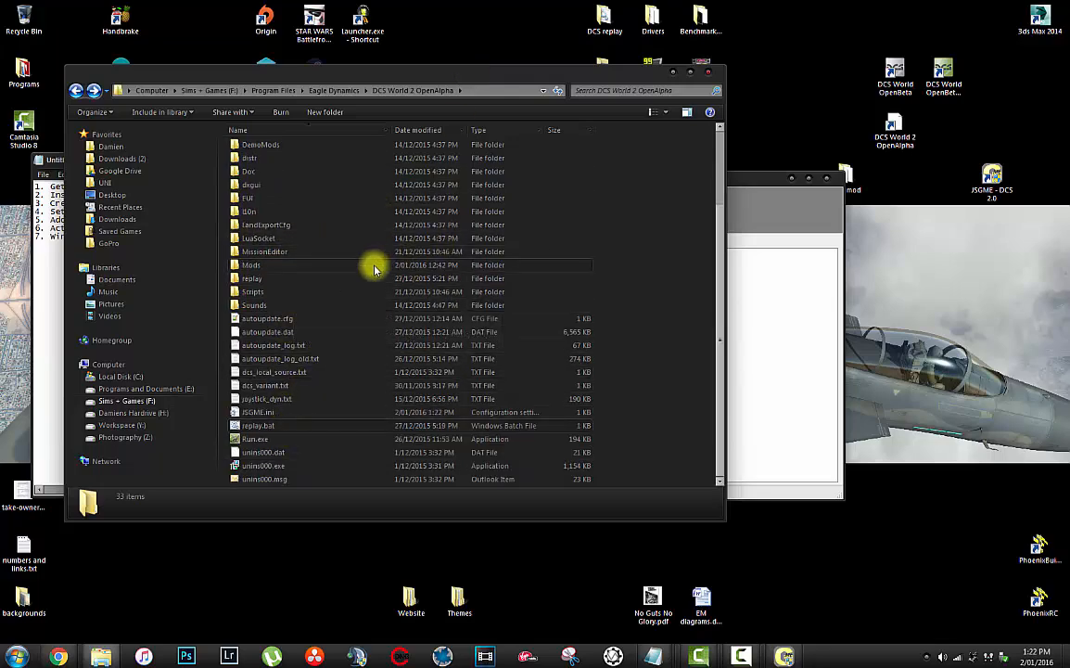
pyautogui.scroll(2, 362, 279)
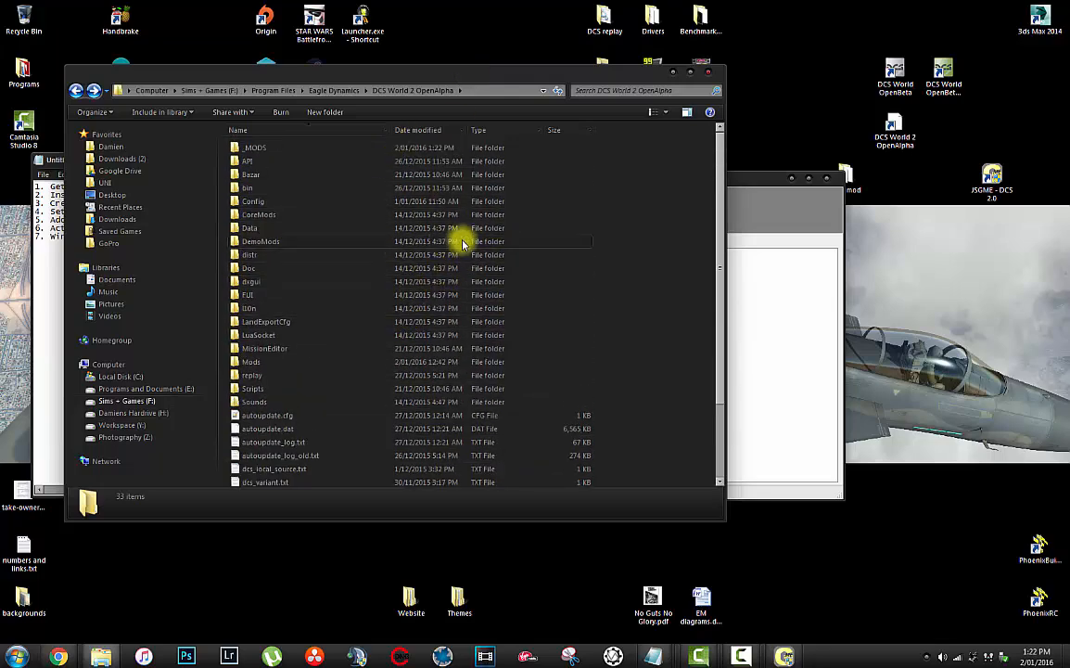
pyautogui.scroll(-3, 353, 248)
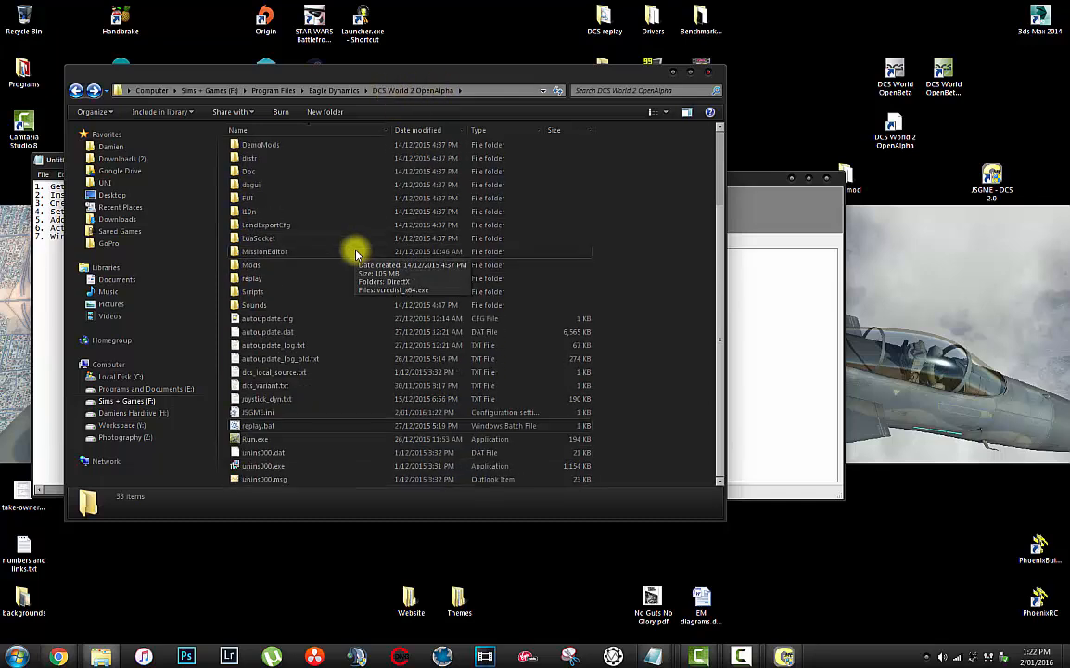
pyautogui.click(264, 412)
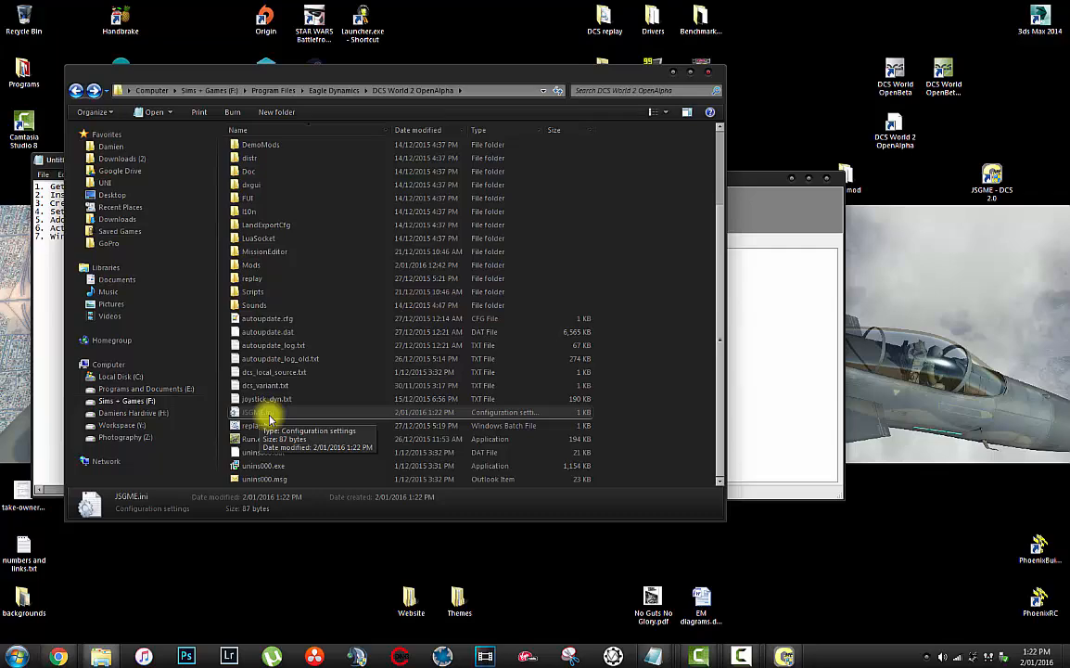
pyautogui.scroll(3, 269, 419)
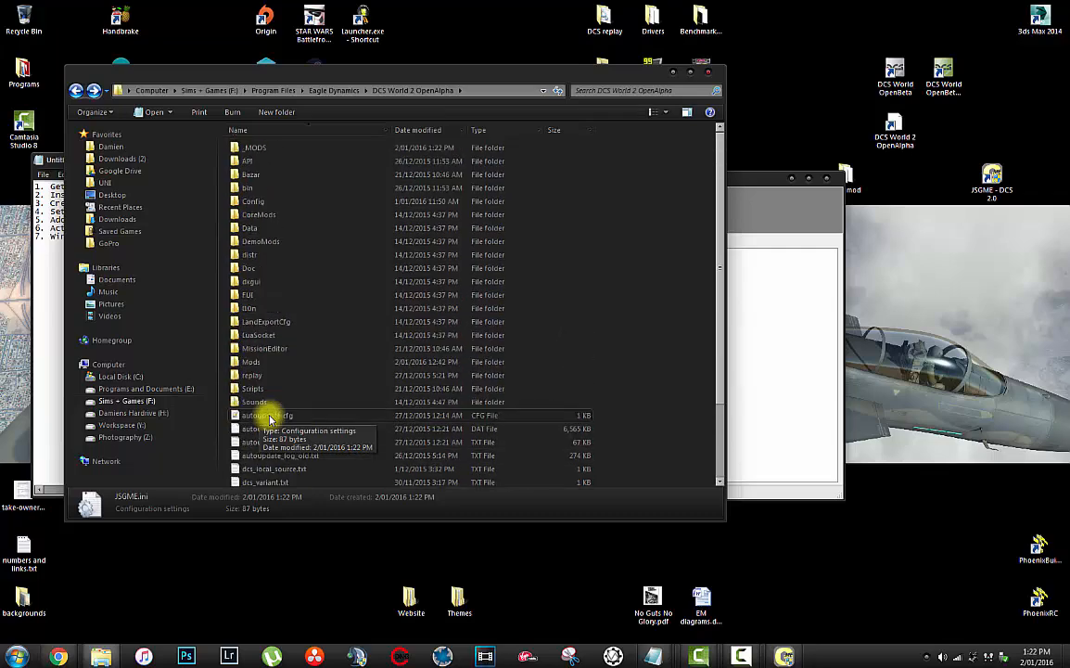
pyautogui.doubleClick(261, 149)
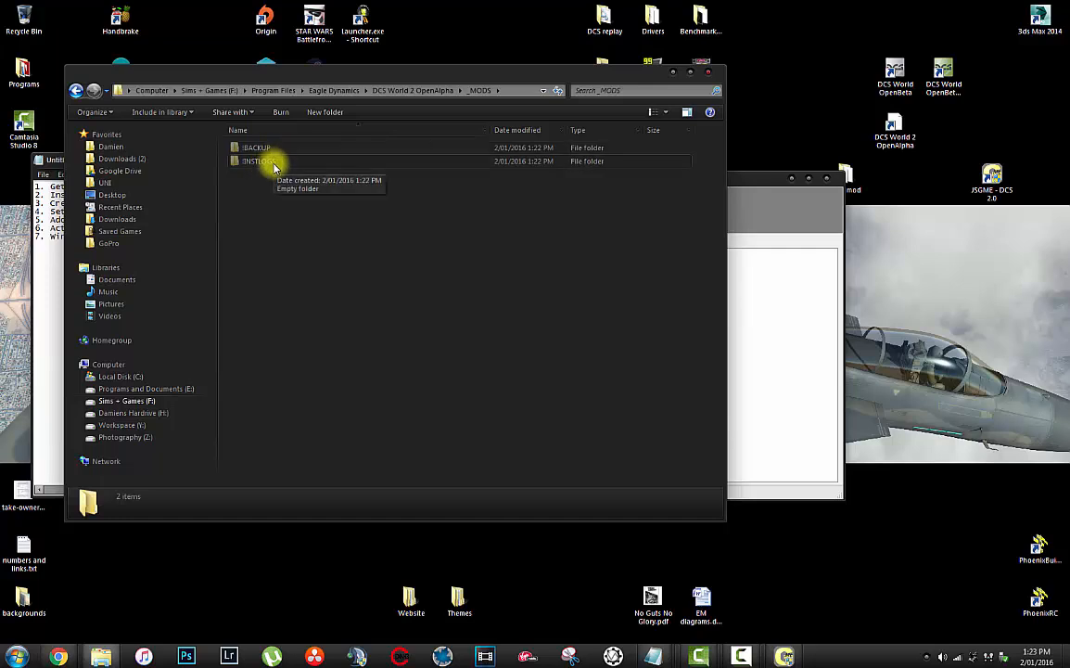
pyautogui.click(707, 74)
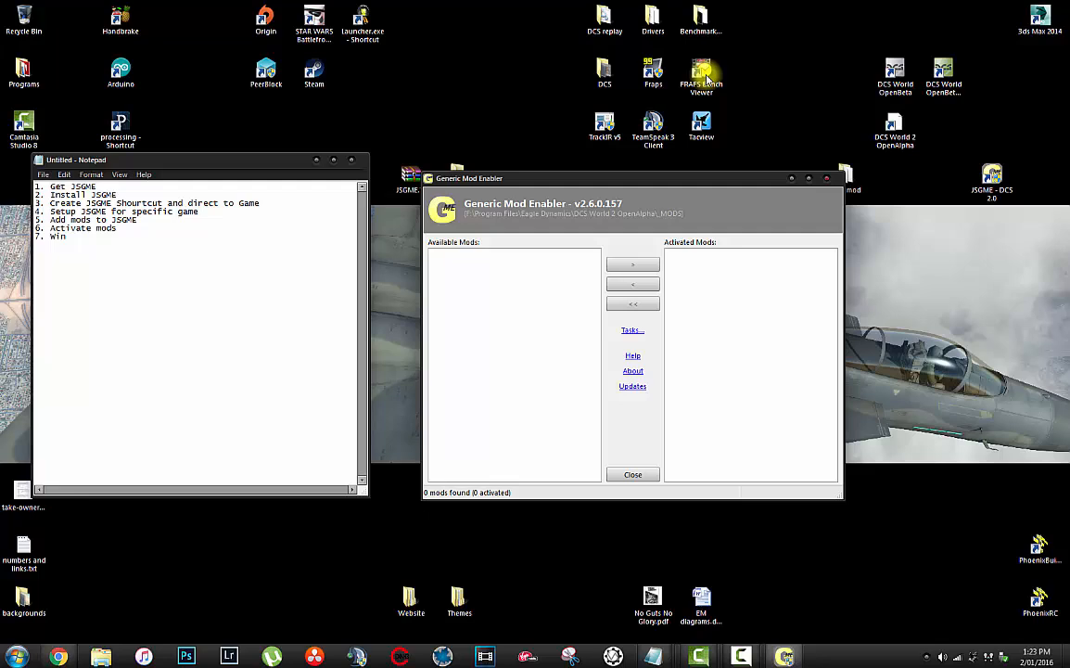
# Generate a snapshot of the game files in JSGME and dismiss the completion message
pyautogui.click(636, 330)
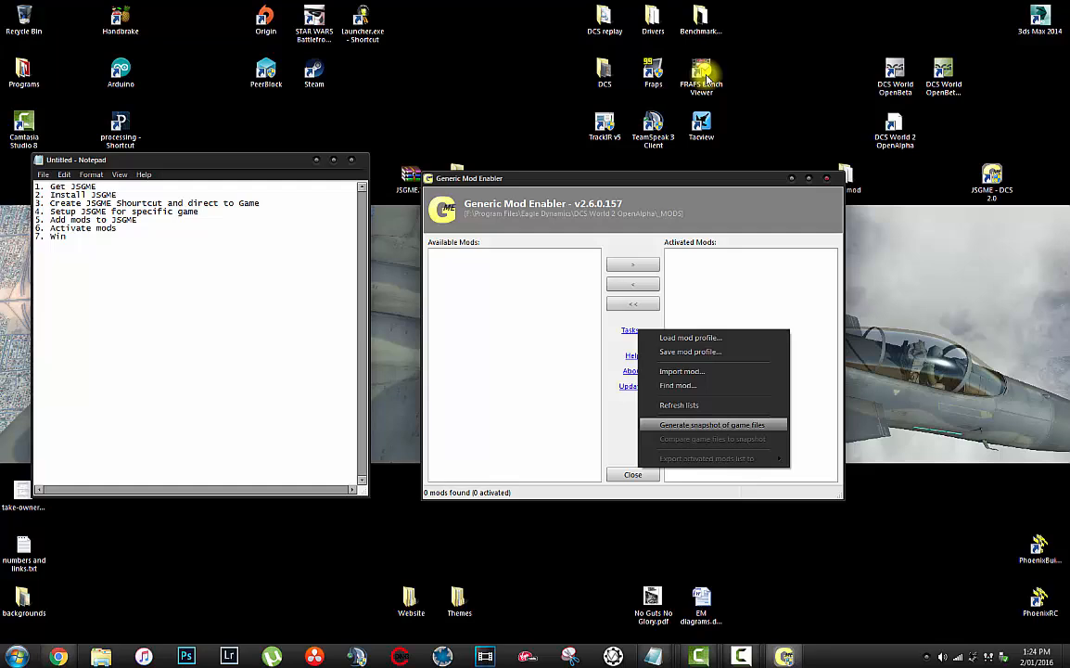
pyautogui.press('Return')
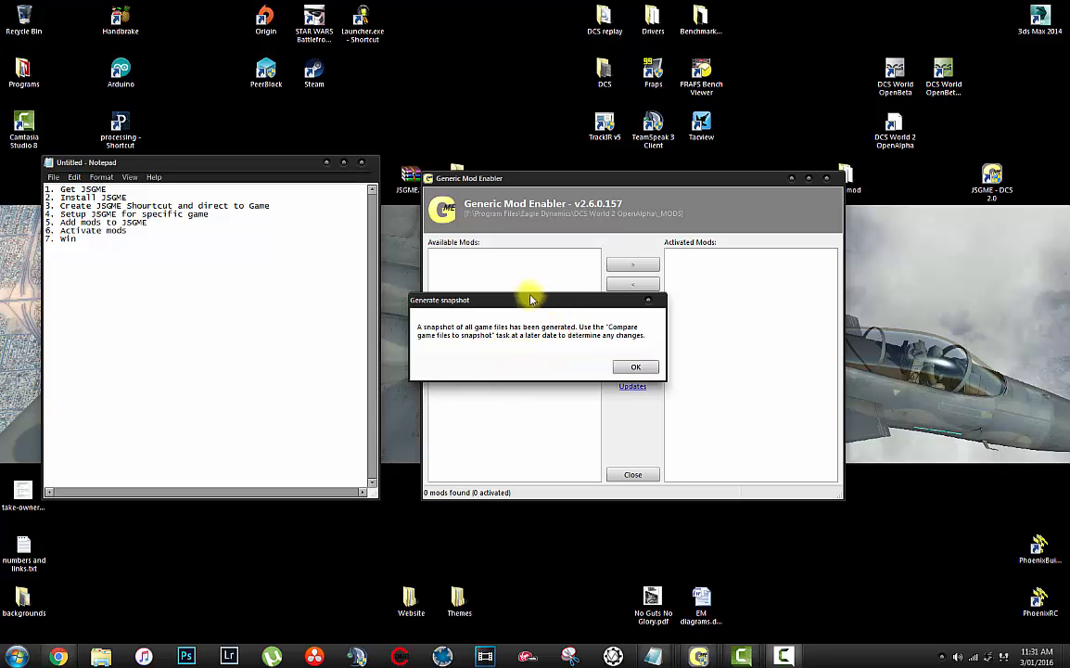
pyautogui.click(636, 366)
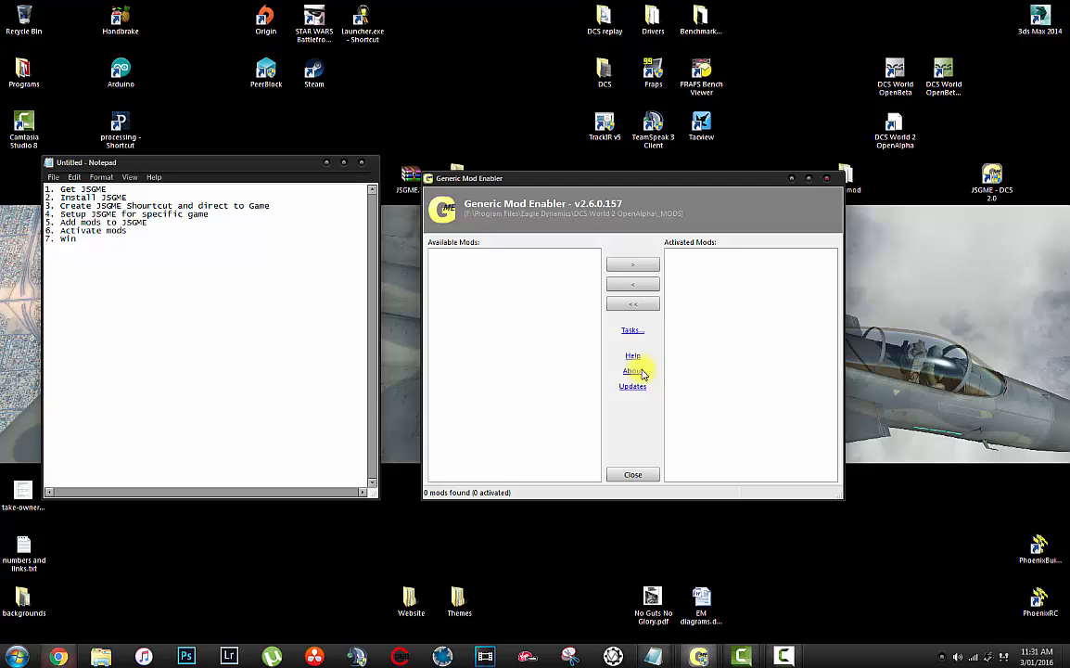
# Switch to Chrome and review the version notes and comparison pictures in the Frenchy's NVG mod forum thread
pyautogui.click(58, 656)
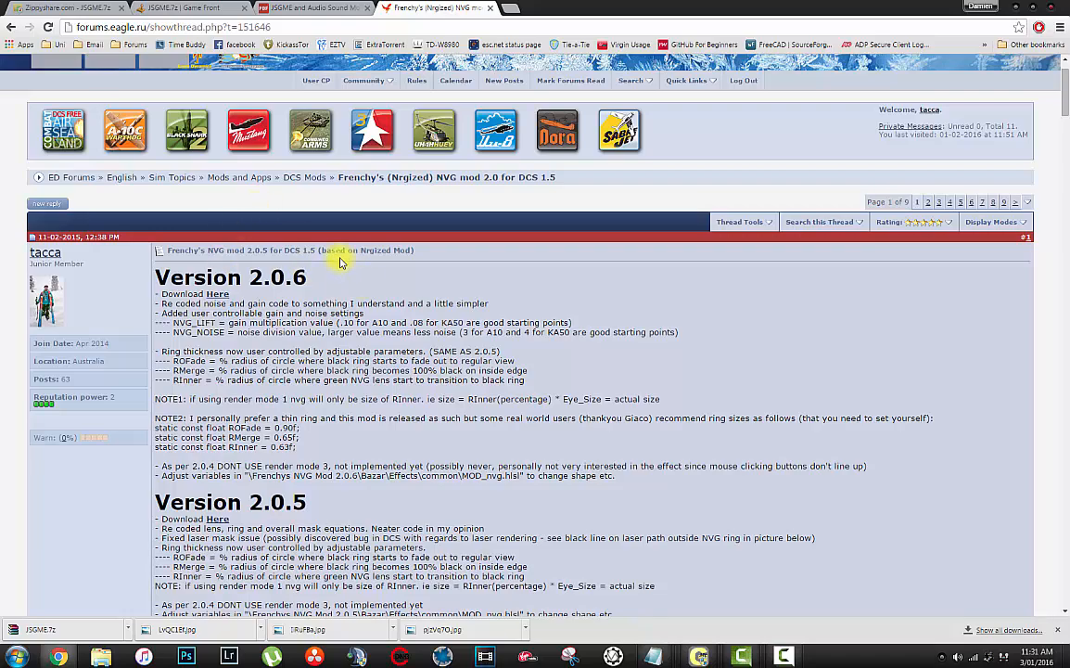
pyautogui.scroll(-4, 362, 250)
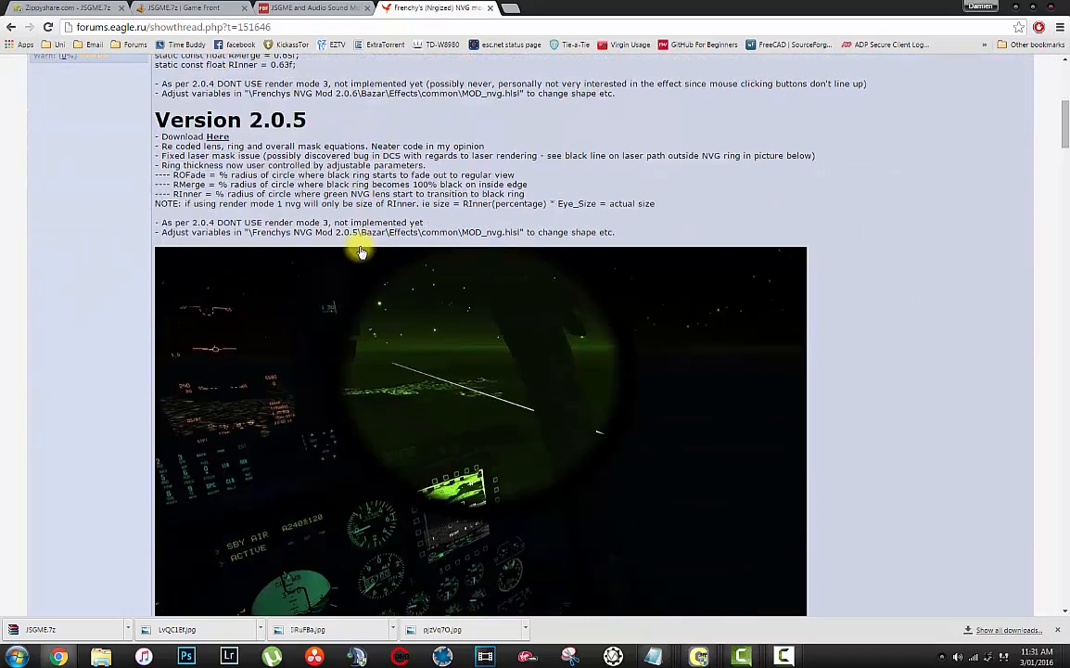
pyautogui.scroll(-20, 362, 252)
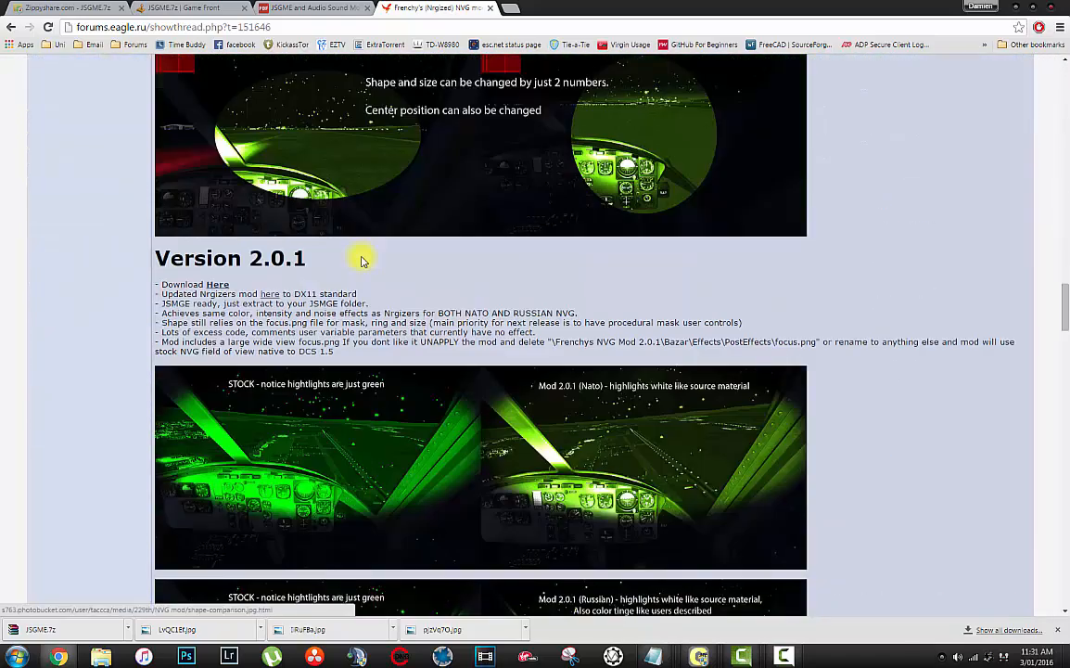
pyautogui.scroll(-5, 361, 261)
pyautogui.scroll(3, 297, 185)
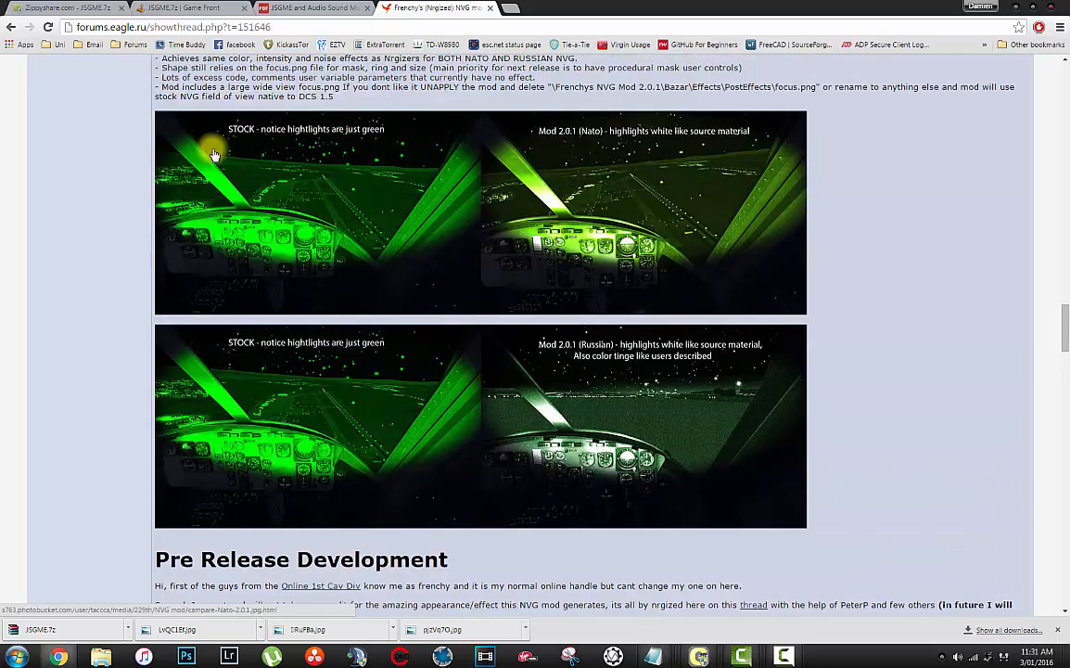
pyautogui.scroll(12, 377, 287)
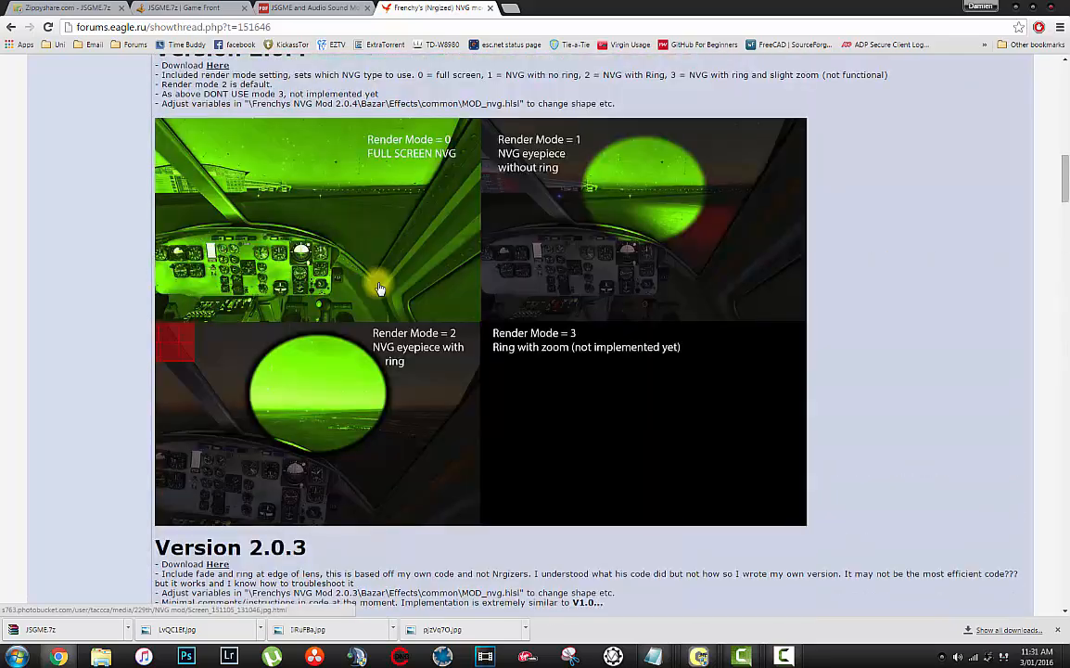
pyautogui.scroll(18, 370, 297)
pyautogui.scroll(-10, 389, 306)
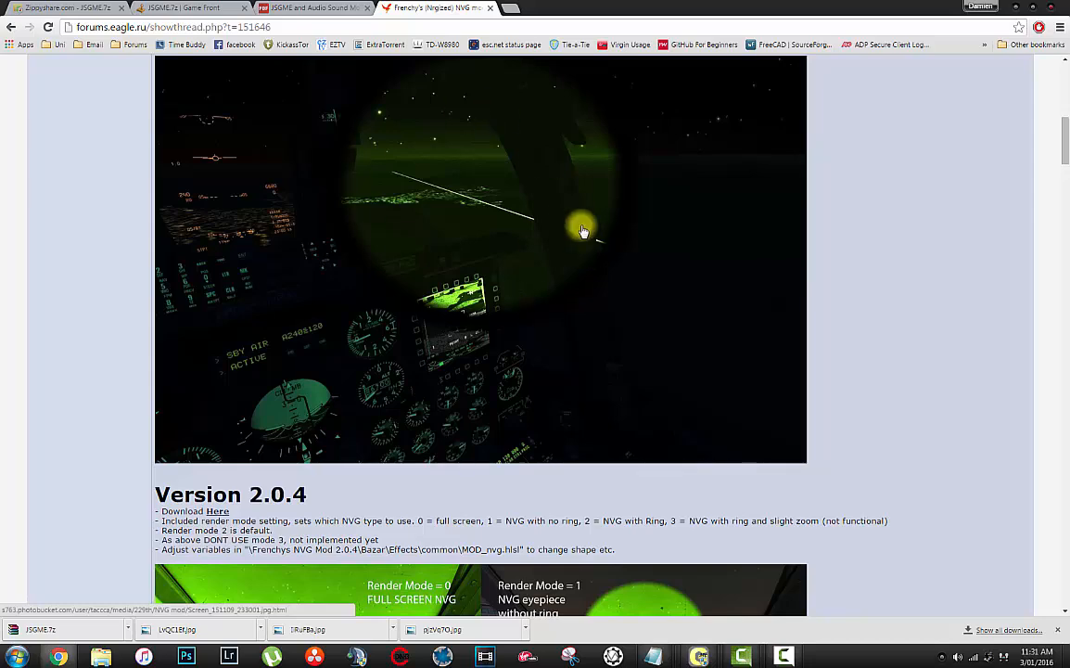
pyautogui.scroll(3, 565, 306)
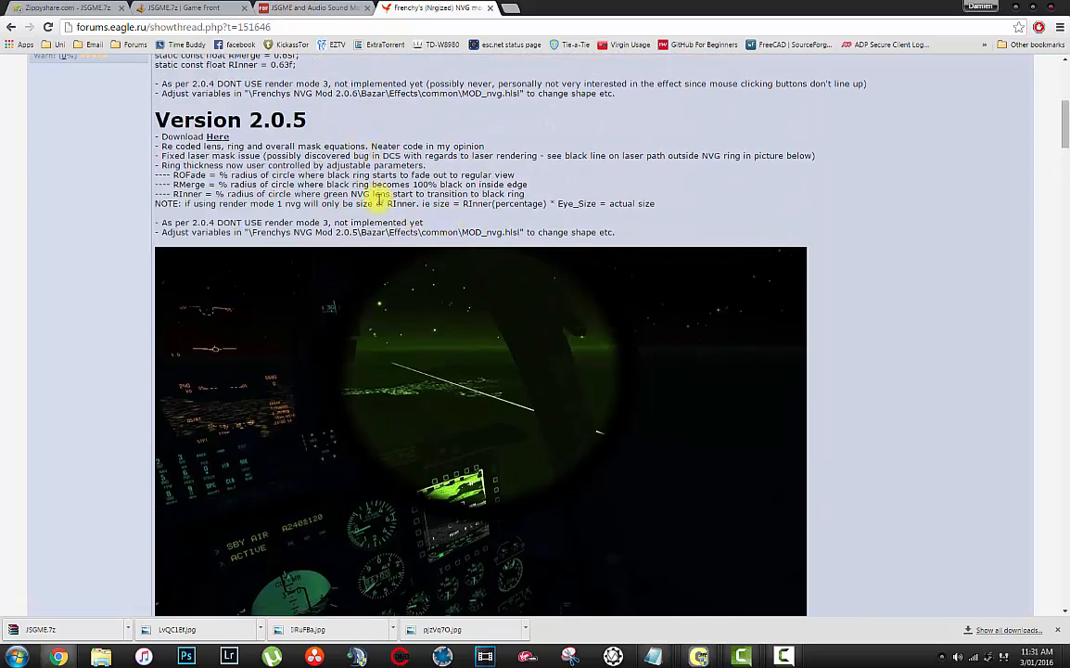
pyautogui.scroll(3, 378, 199)
pyautogui.scroll(3, 378, 203)
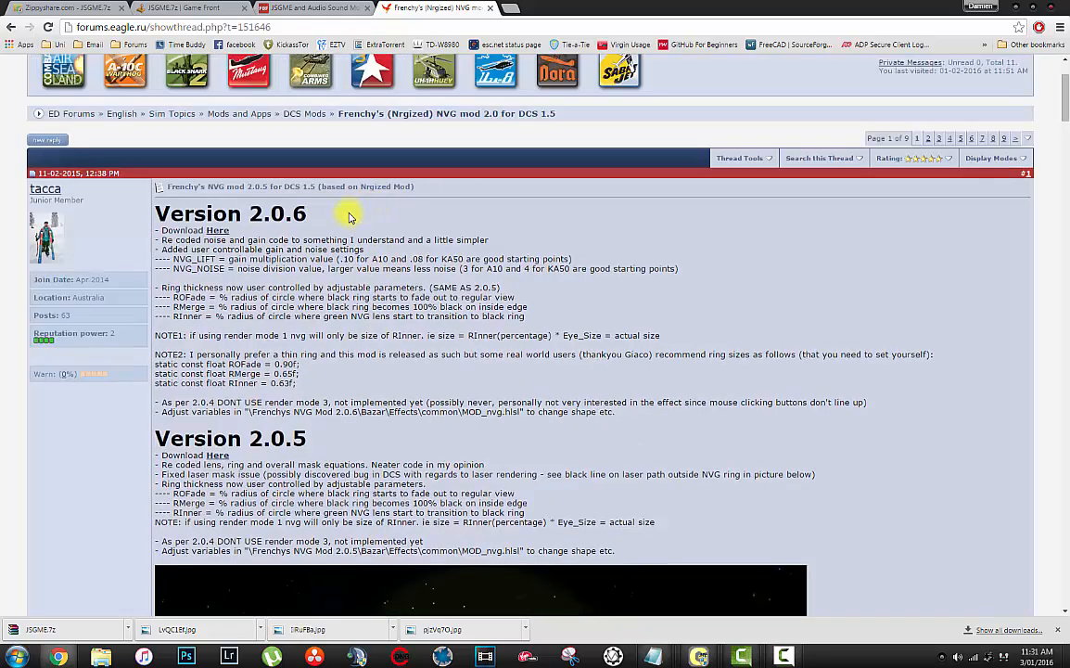
# Download Frenchys NVG Mod 2.0.6.rar through the Version 2.0.6 link in the forum thread
pyautogui.click(227, 232)
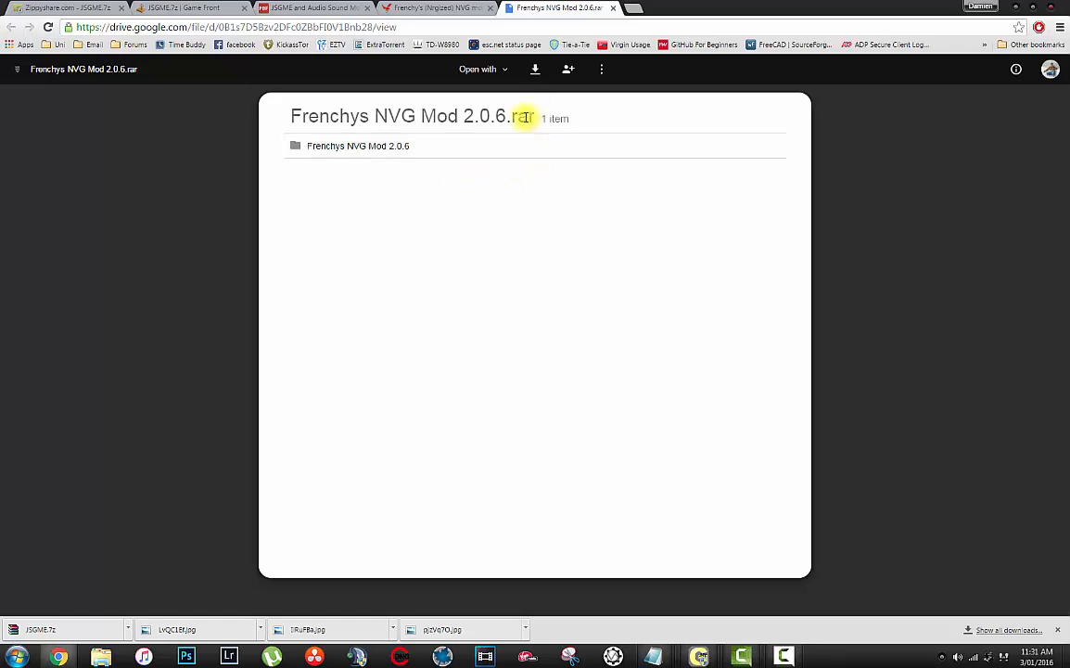
pyautogui.click(535, 69)
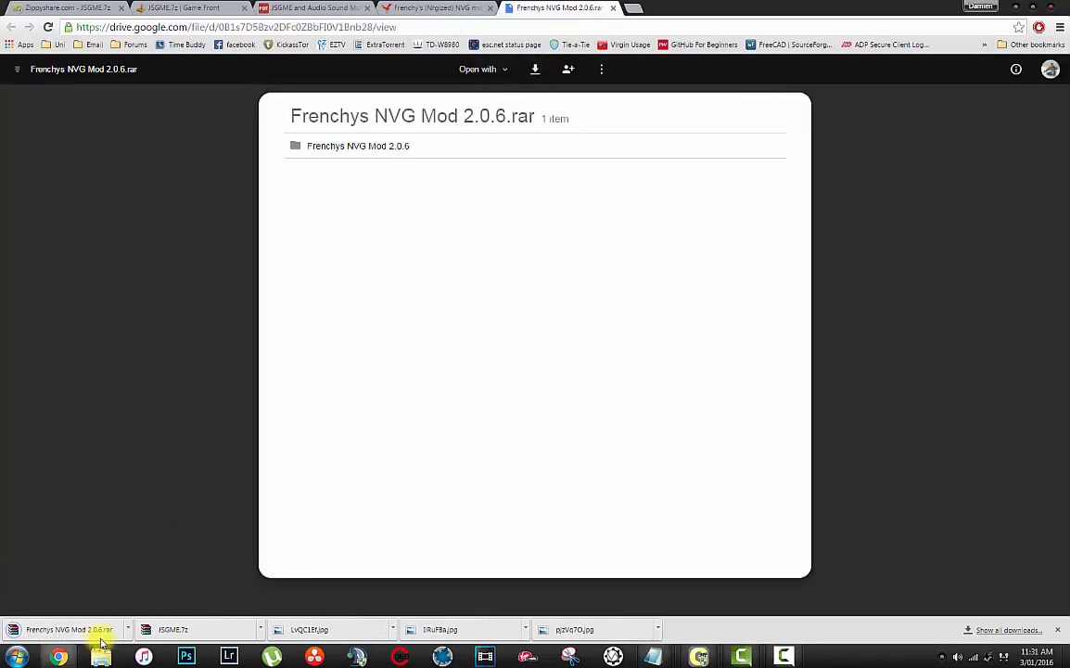
# Transfer Frenchys NVG Mod 2.0.6.rar from the Downloads folder to the Desktop, then clear the browser and folder windows away
pyautogui.click(129, 627)
pyautogui.click(166, 587)
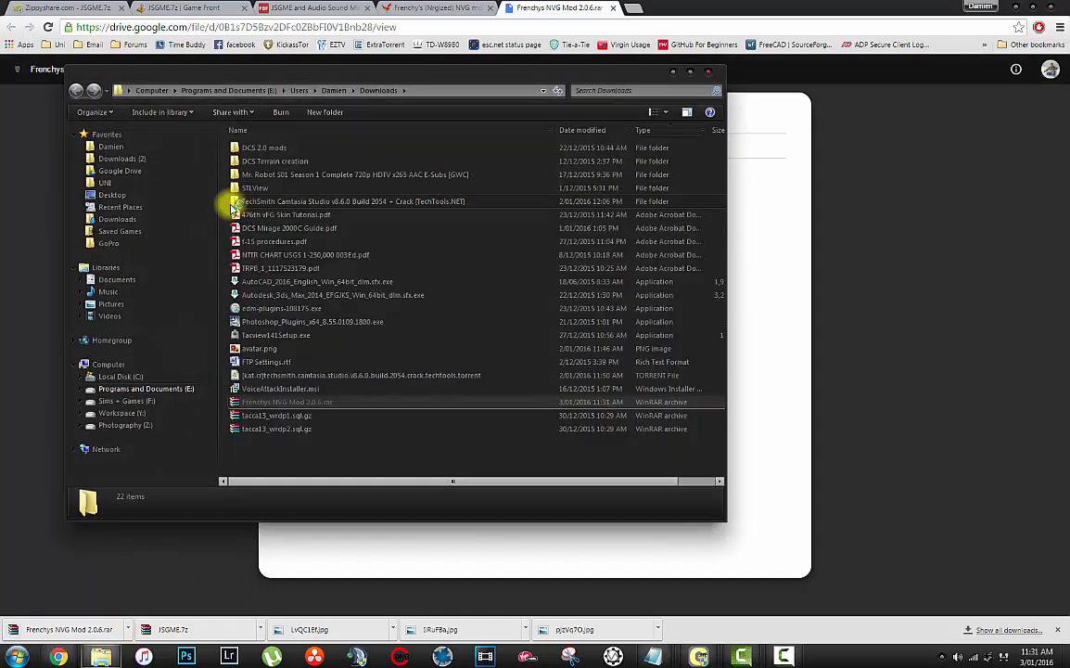
pyautogui.click(111, 194)
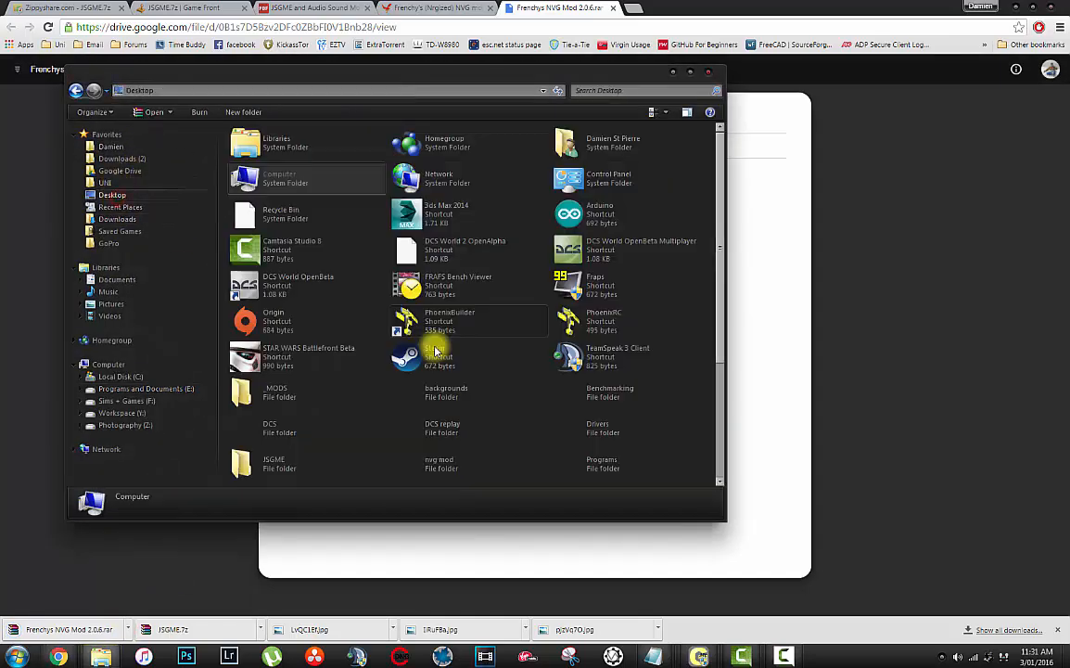
pyautogui.click(705, 432)
pyautogui.scroll(-3, 704, 417)
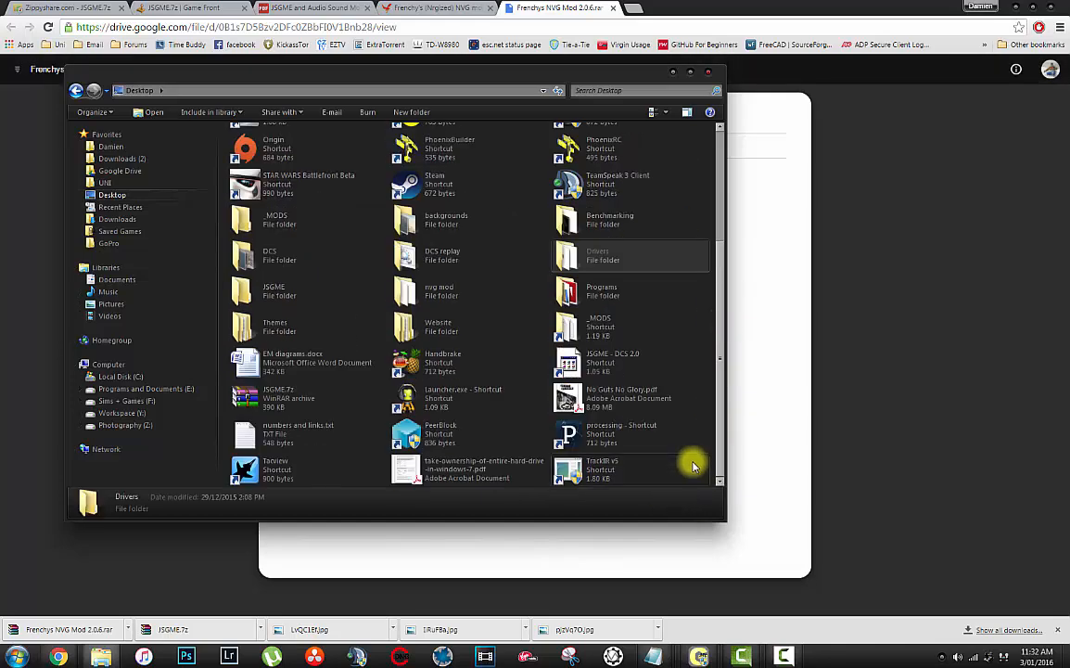
pyautogui.click(690, 464)
pyautogui.hotkey('ctrl', 'v')
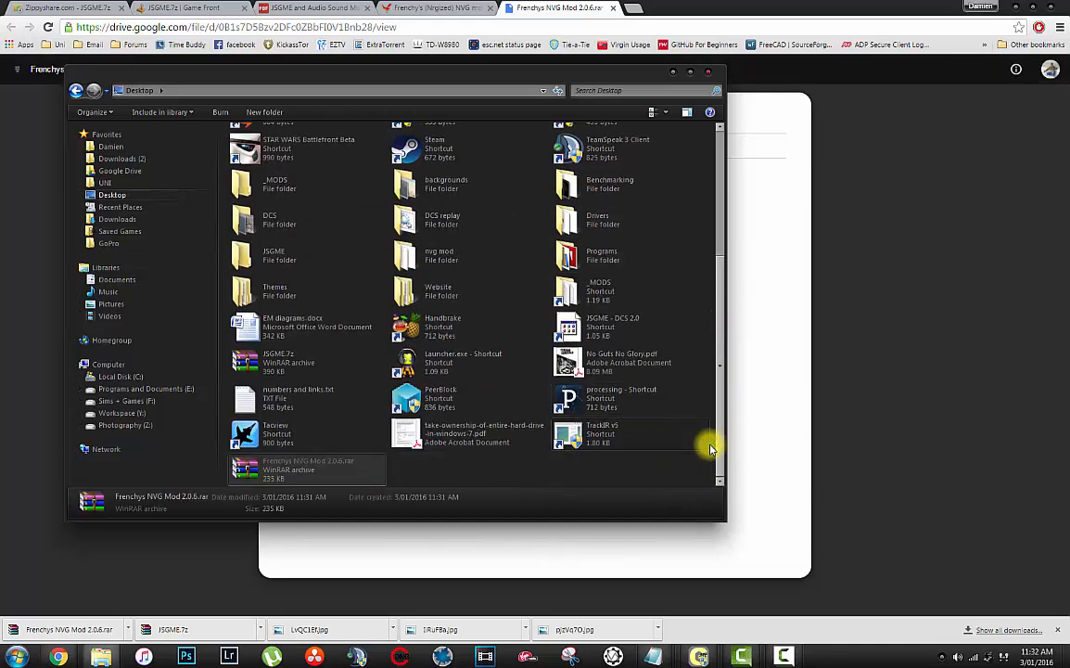
pyautogui.click(1022, 6)
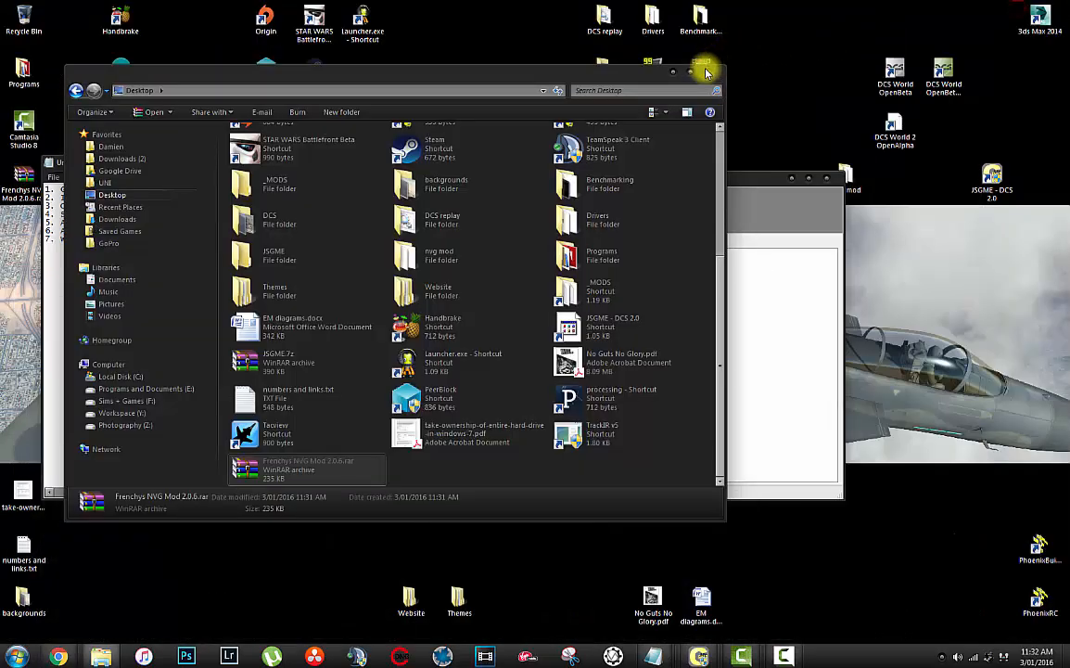
pyautogui.click(708, 71)
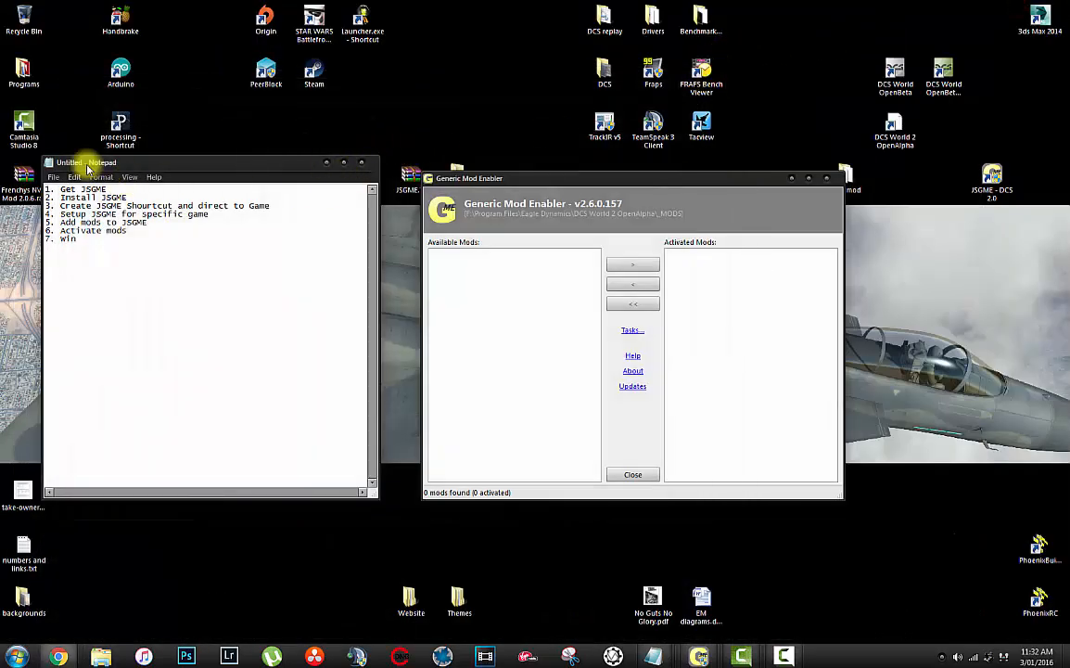
# Extract Frenchys NVG Mod 2.0.6.rar on the desktop and place the extracted folder in a free area below the Notepad window
pyautogui.moveTo(20, 156); pyautogui.dragTo(476, 57)
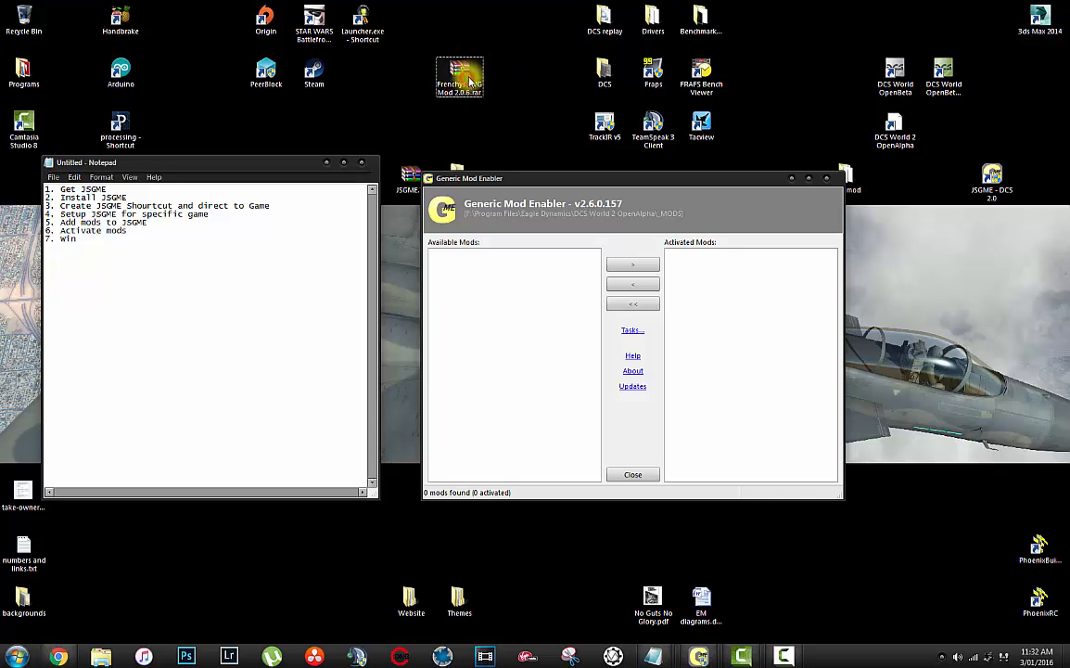
pyautogui.rightClick(464, 76)
pyautogui.click(484, 128)
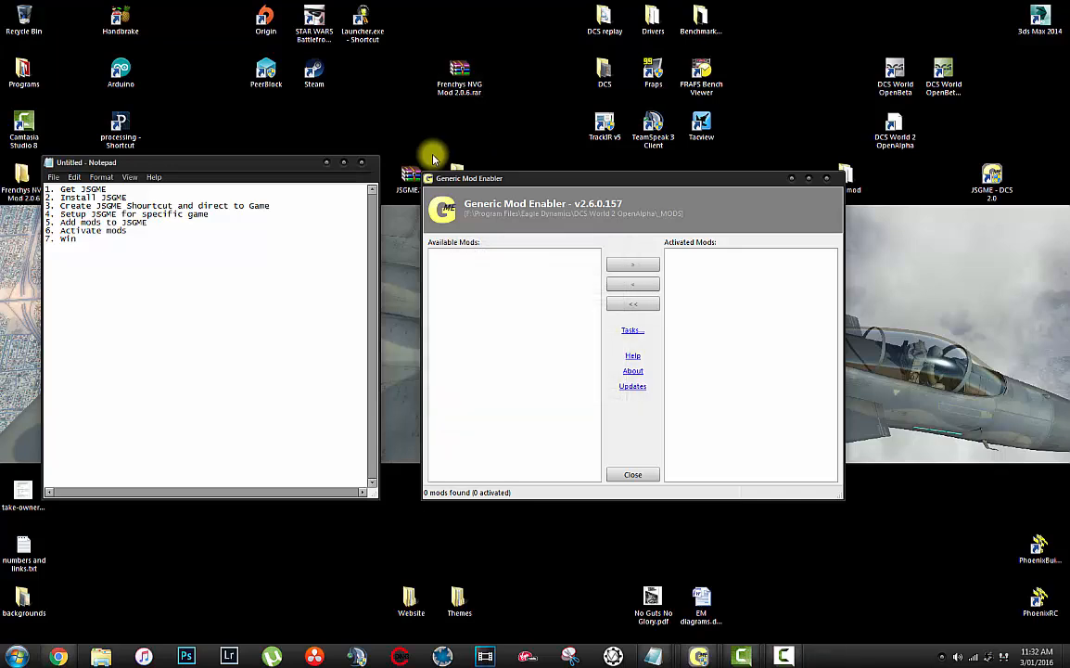
pyautogui.moveTo(23, 176); pyautogui.dragTo(268, 543)
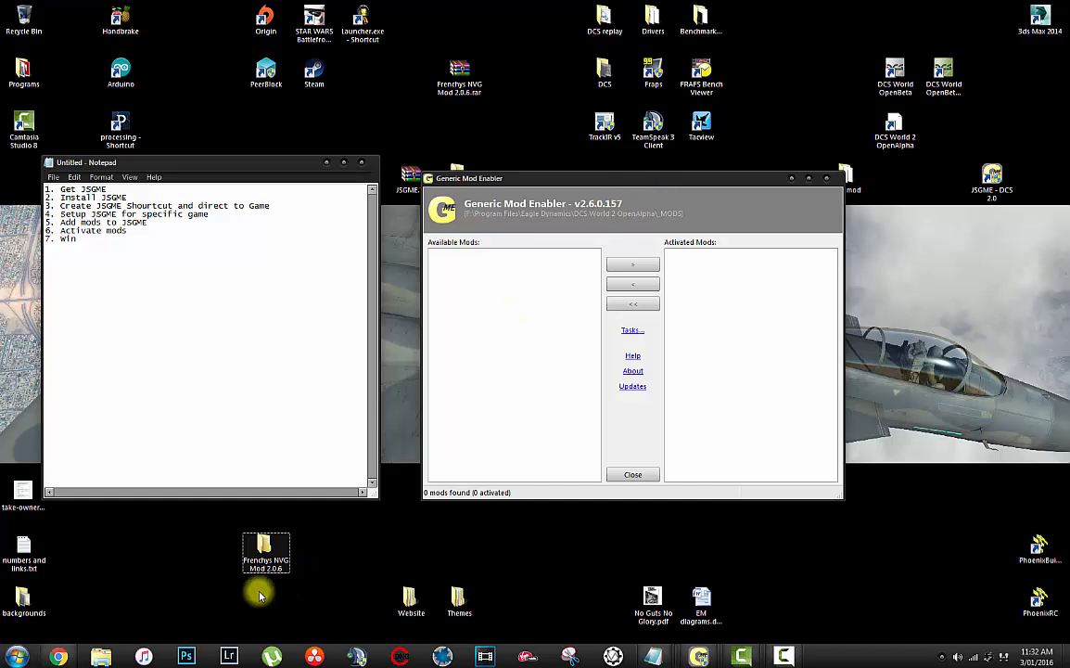
# Open the _MODS folder under F:\Program Files\Eagle Dynamics\DCS World 2 OpenAlpha
pyautogui.click(115, 658)
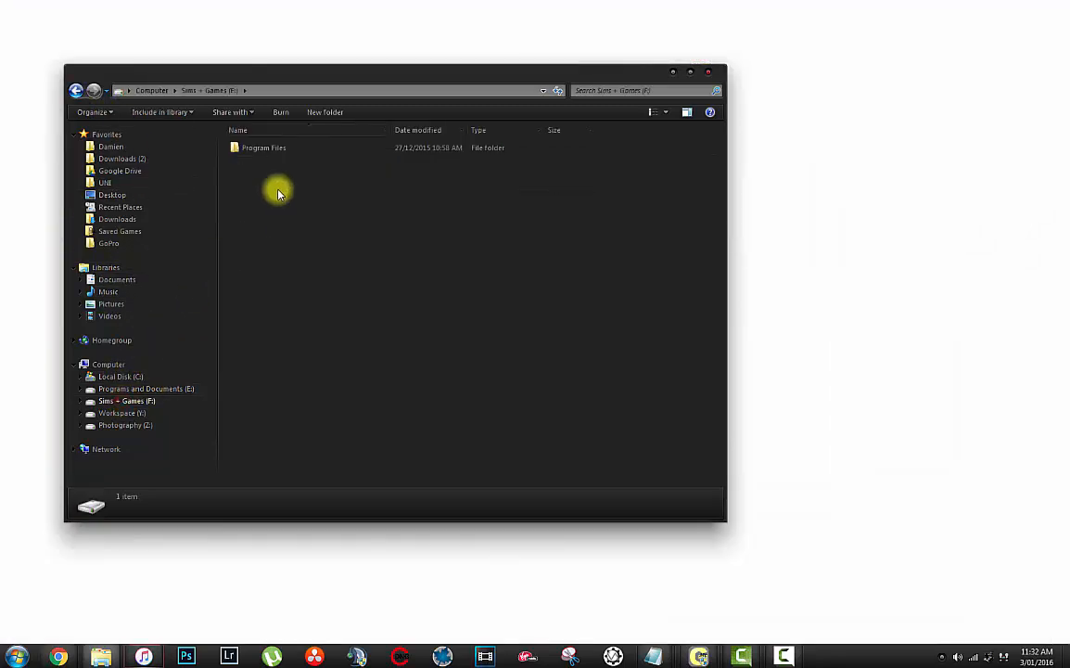
pyautogui.doubleClick(269, 148)
pyautogui.doubleClick(269, 149)
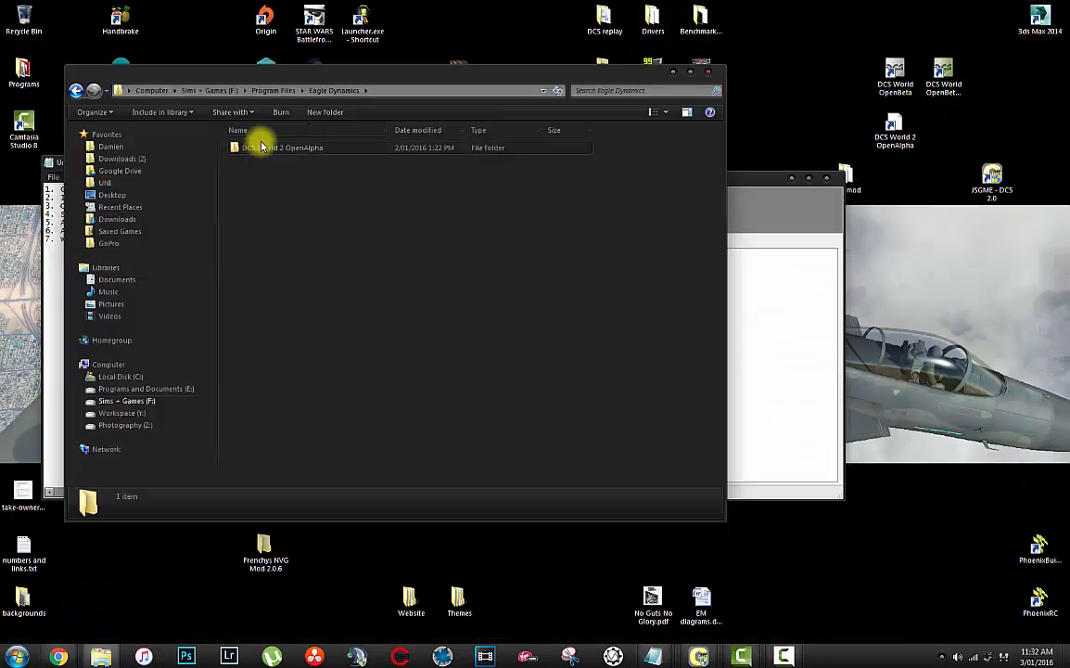
pyautogui.doubleClick(265, 147)
pyautogui.doubleClick(272, 149)
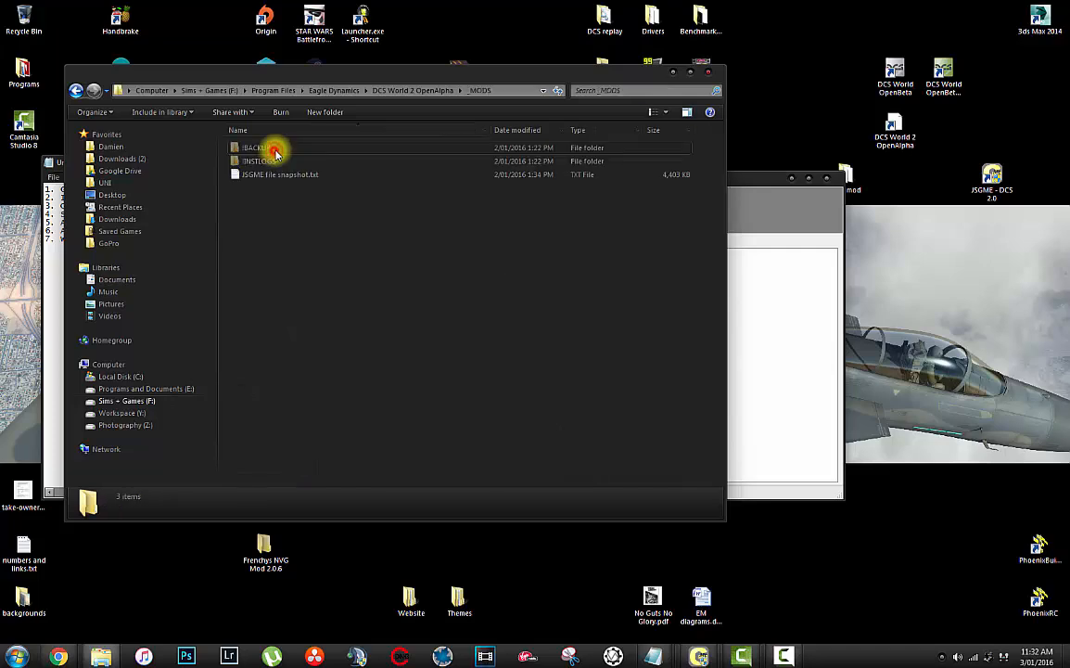
# Arrange the windows so the desktop is reachable and copy the extracted Frenchys NVG Mod 2.0.6 folder into _MODS
pyautogui.moveTo(340, 66); pyautogui.dragTo(724, 126)
pyautogui.click(536, 243)
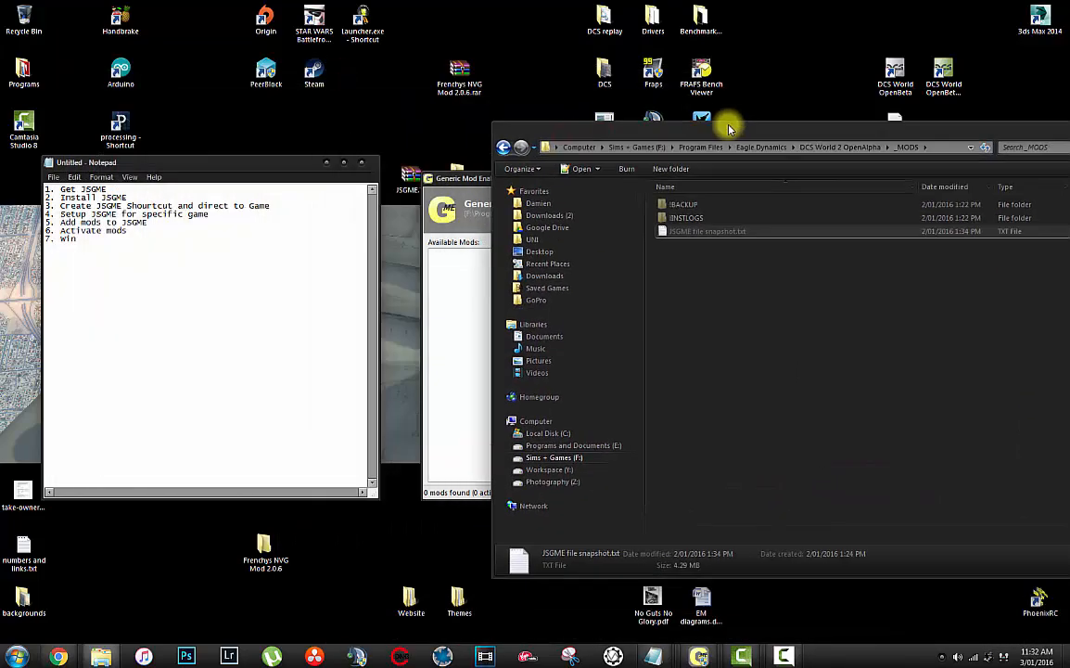
pyautogui.moveTo(257, 165)
pyautogui.mouseDown()
pyautogui.moveTo(253, 306)
pyautogui.moveTo(262, 198)
pyautogui.moveTo(243, 154)
pyautogui.moveTo(255, 159)
pyautogui.mouseUp()
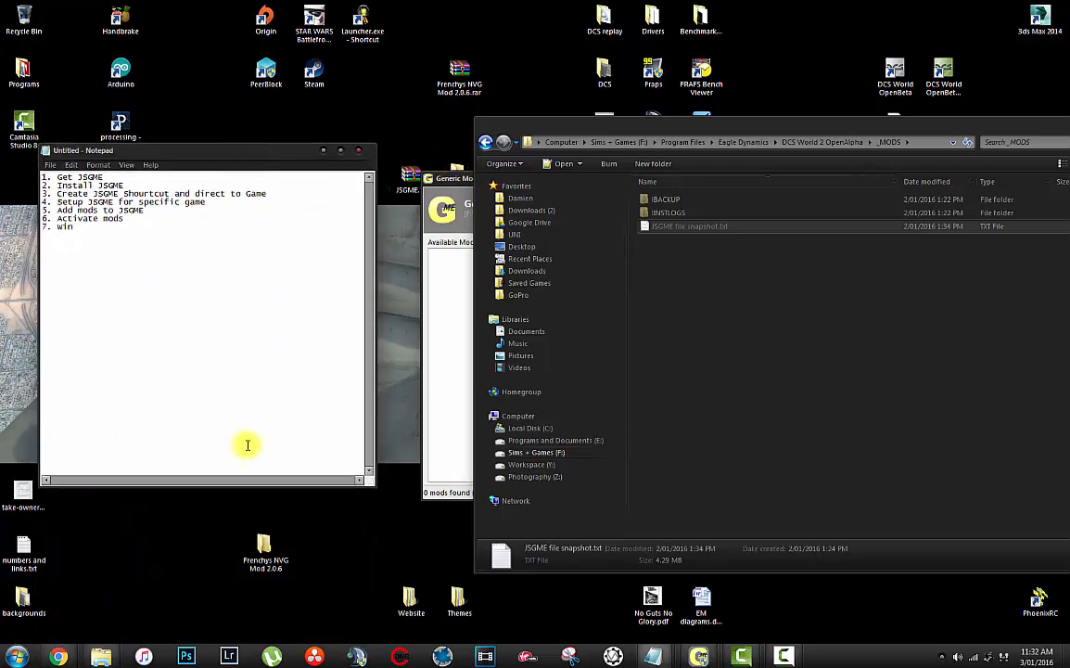
pyautogui.click(264, 549)
pyautogui.moveTo(264, 549); pyautogui.dragTo(753, 284)
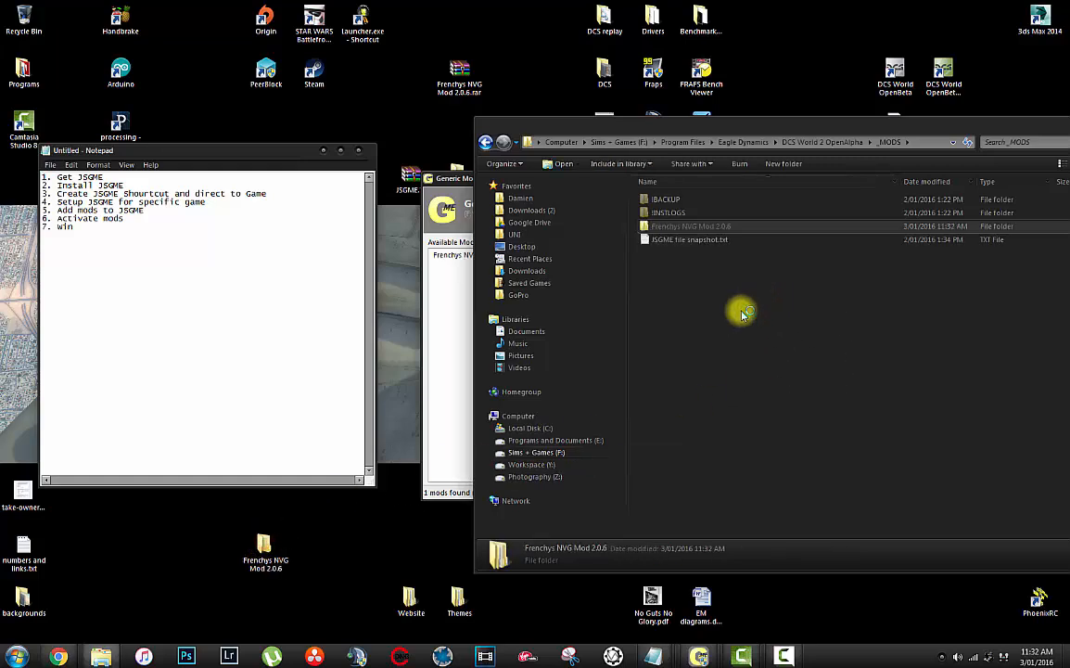
# Check JSGME's available mods, then bring the _MODS folder forward and review the extraction options for the mod archive
pyautogui.click(457, 182)
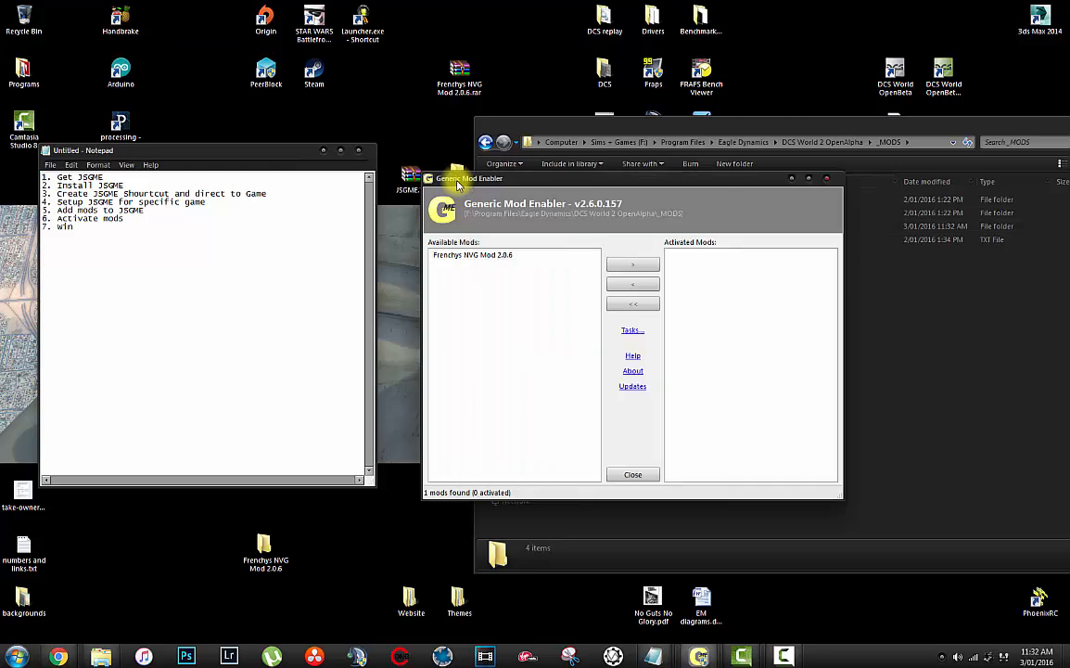
pyautogui.moveTo(741, 124); pyautogui.dragTo(676, 108)
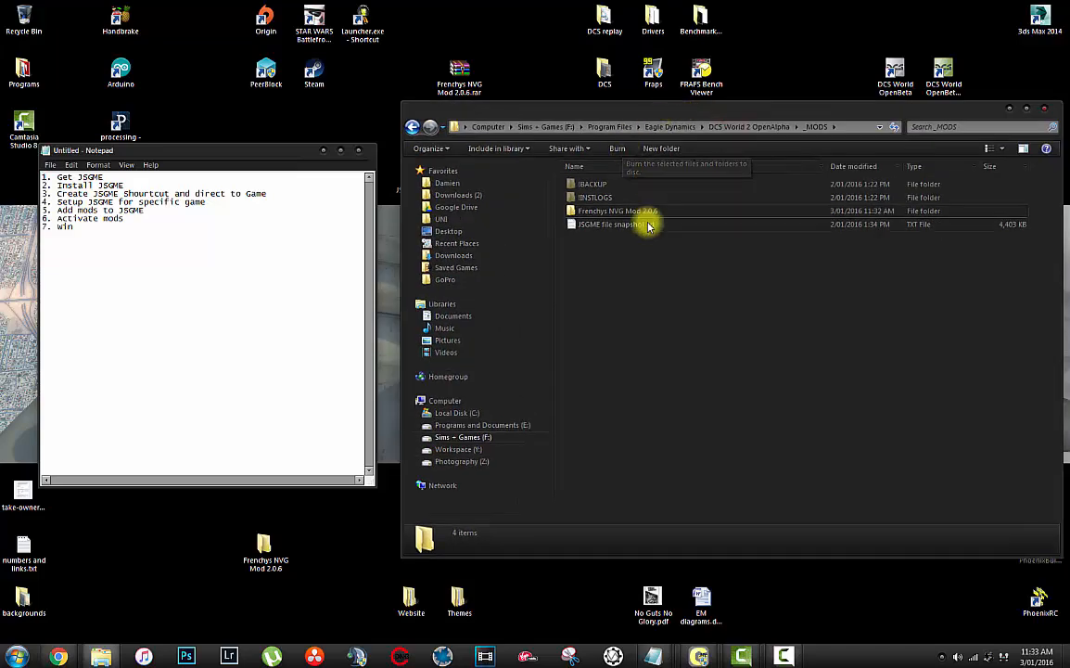
pyautogui.click(462, 82)
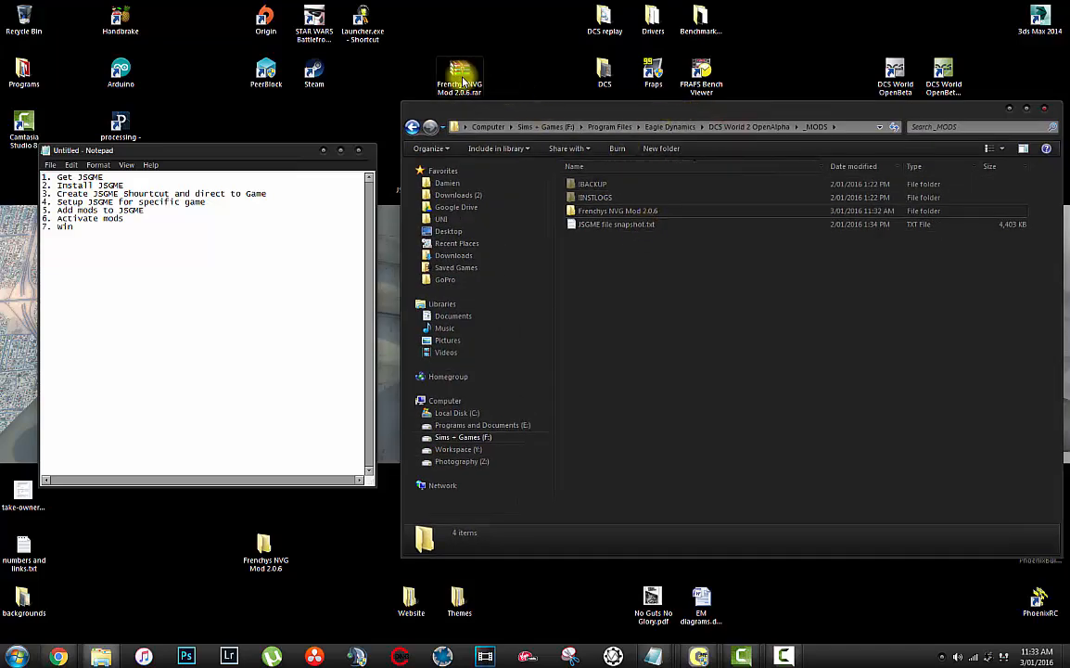
pyautogui.rightClick(463, 79)
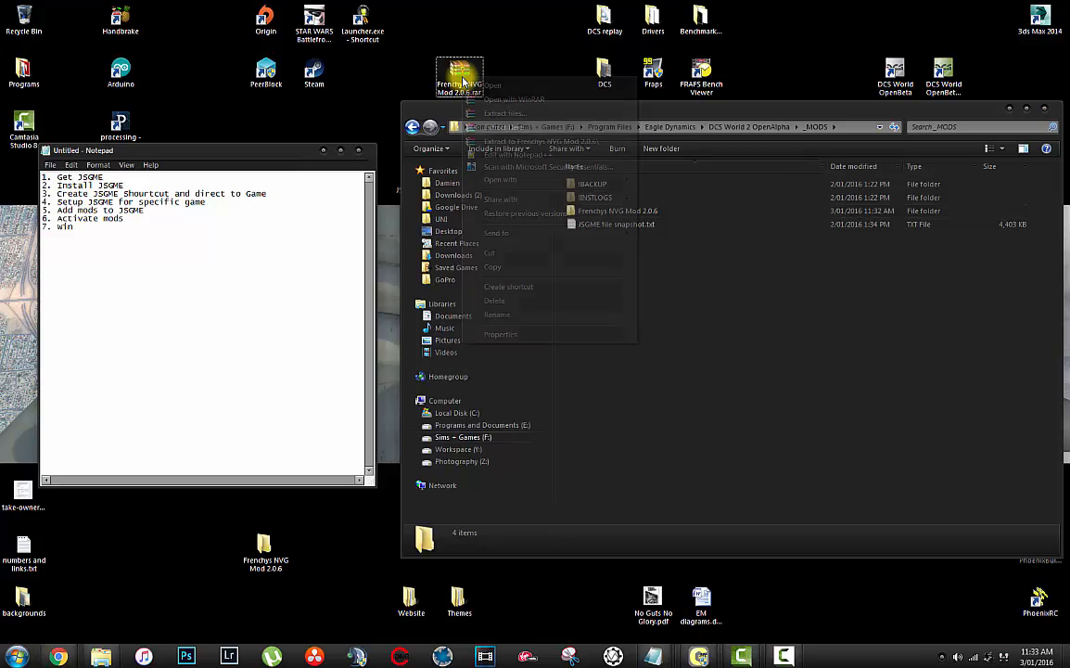
pyautogui.click(522, 75)
# Compare the folder structure inside Frenchys NVG Mod 2.0.6 with the DCS World 2 OpenAlpha main folder, focusing on the Bazar folder
pyautogui.click(603, 212)
pyautogui.doubleClick(602, 212)
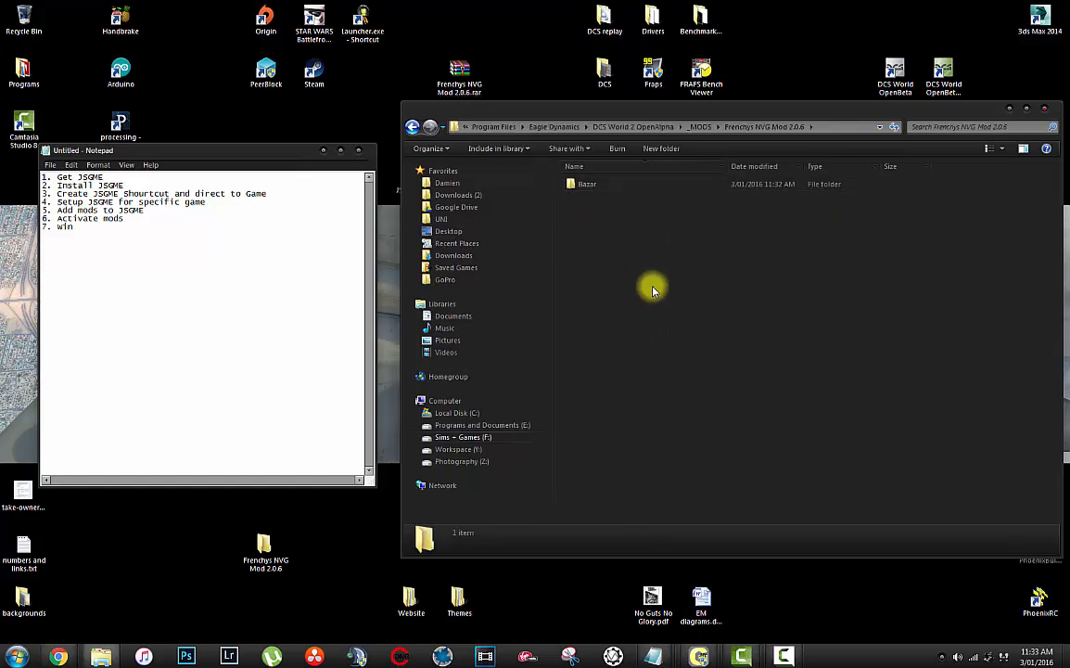
pyautogui.click(700, 126)
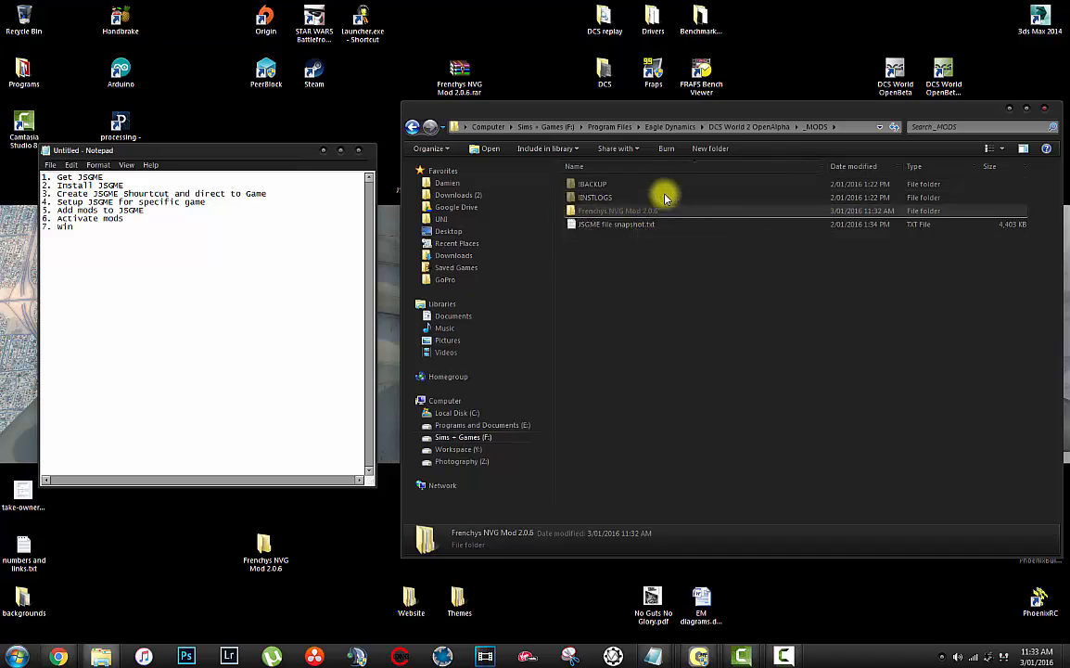
pyautogui.doubleClick(627, 212)
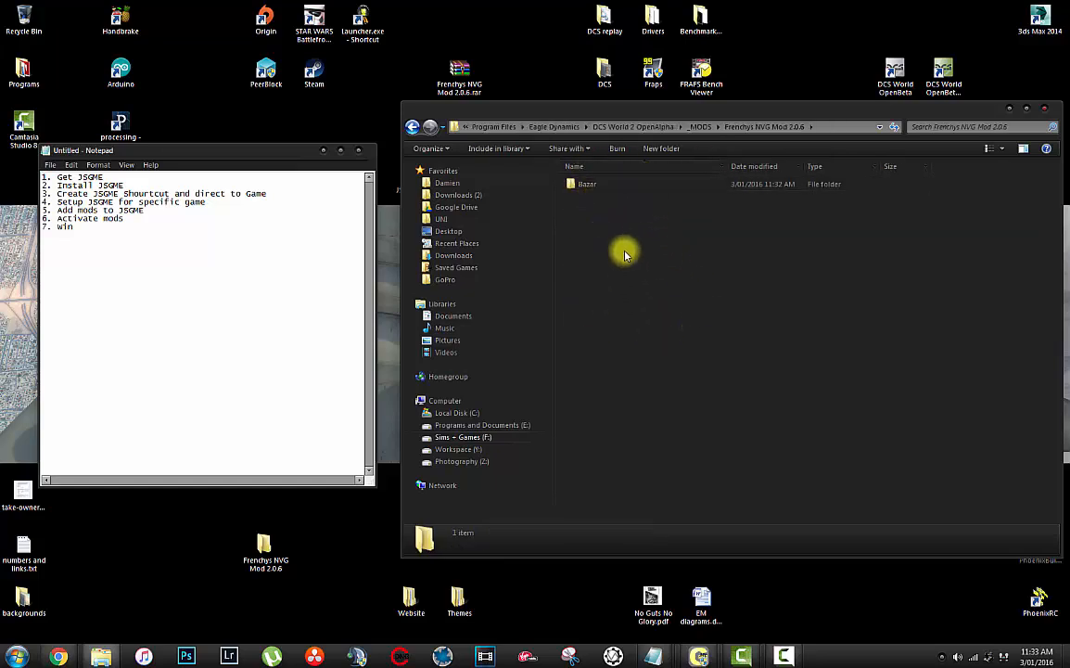
pyautogui.click(633, 126)
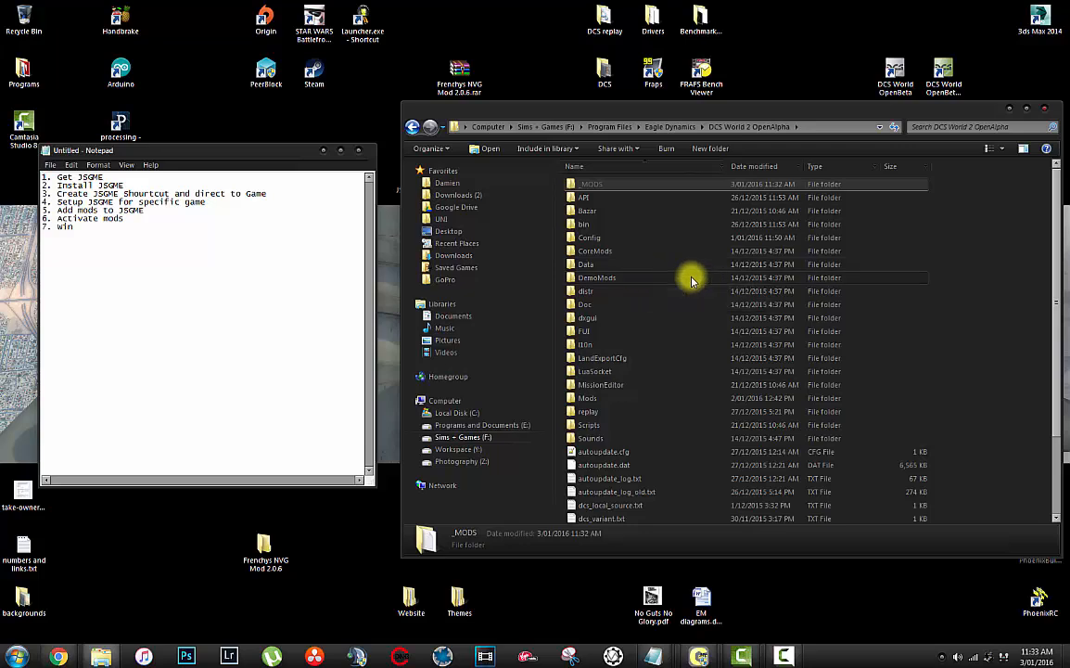
pyautogui.click(609, 213)
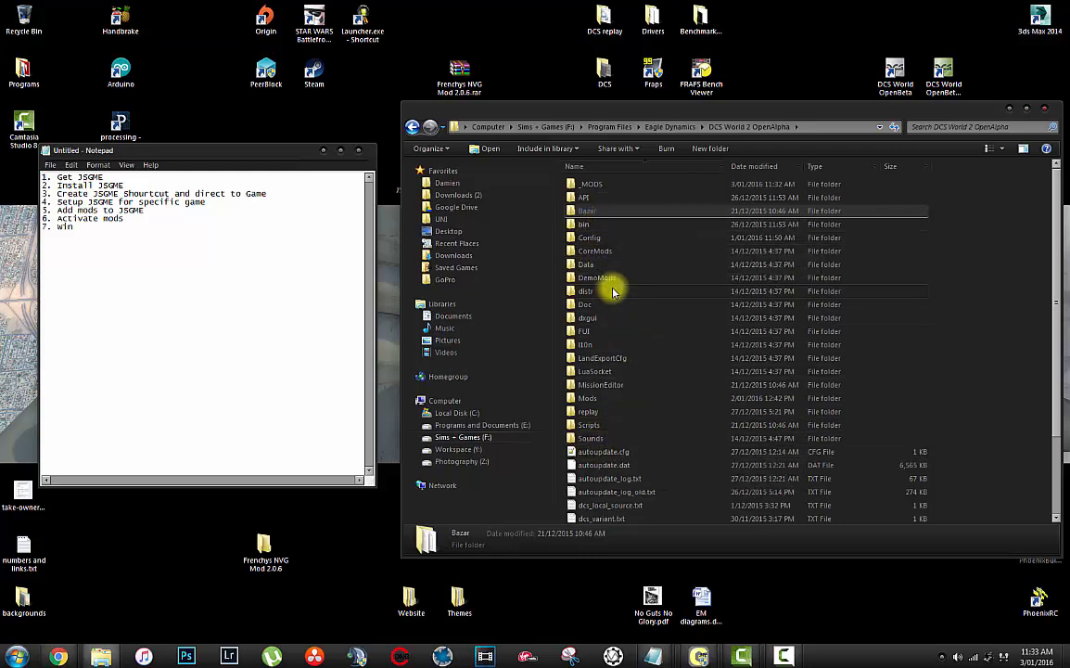
pyautogui.doubleClick(611, 184)
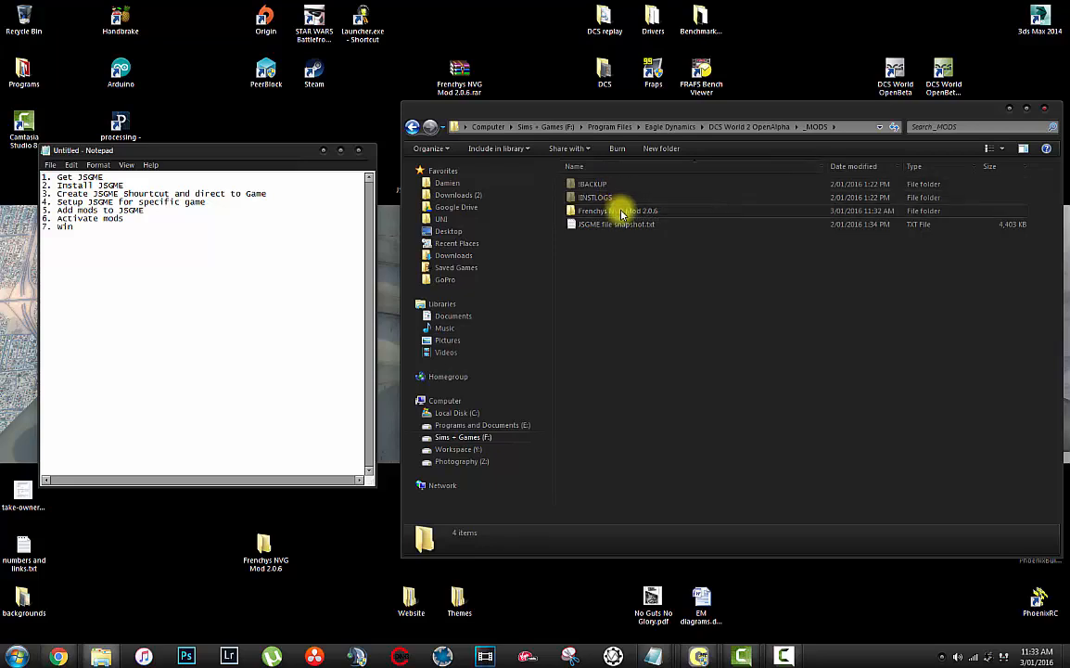
pyautogui.doubleClick(619, 209)
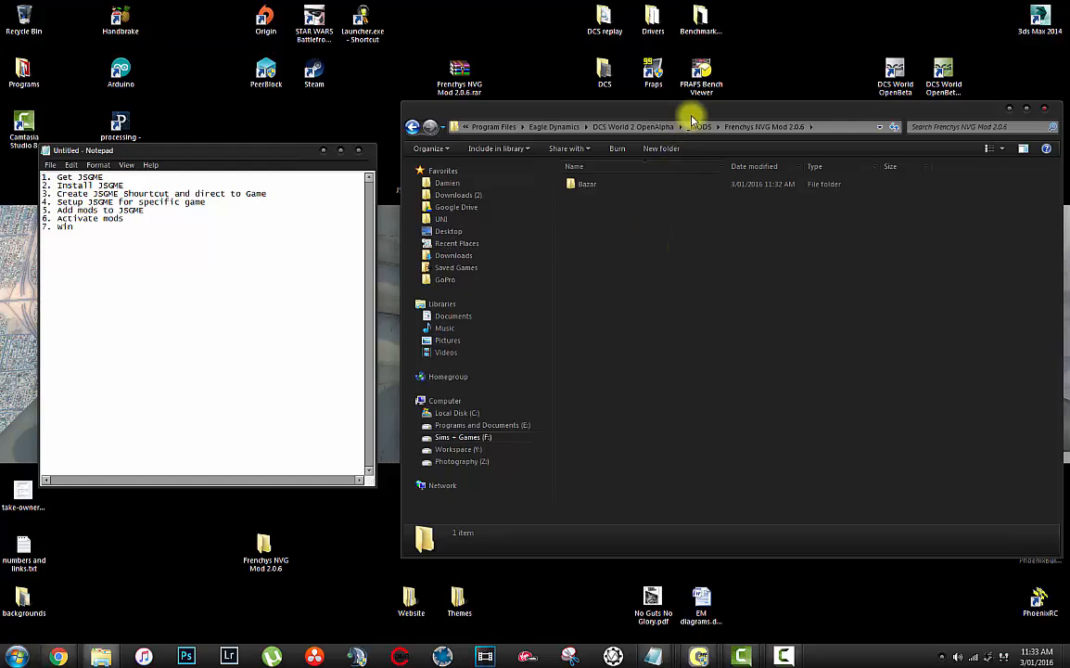
# Move the folder window aside and activate Frenchys NVG Mod 2.0.6 in JSGME
pyautogui.moveTo(690, 121); pyautogui.dragTo(549, 246)
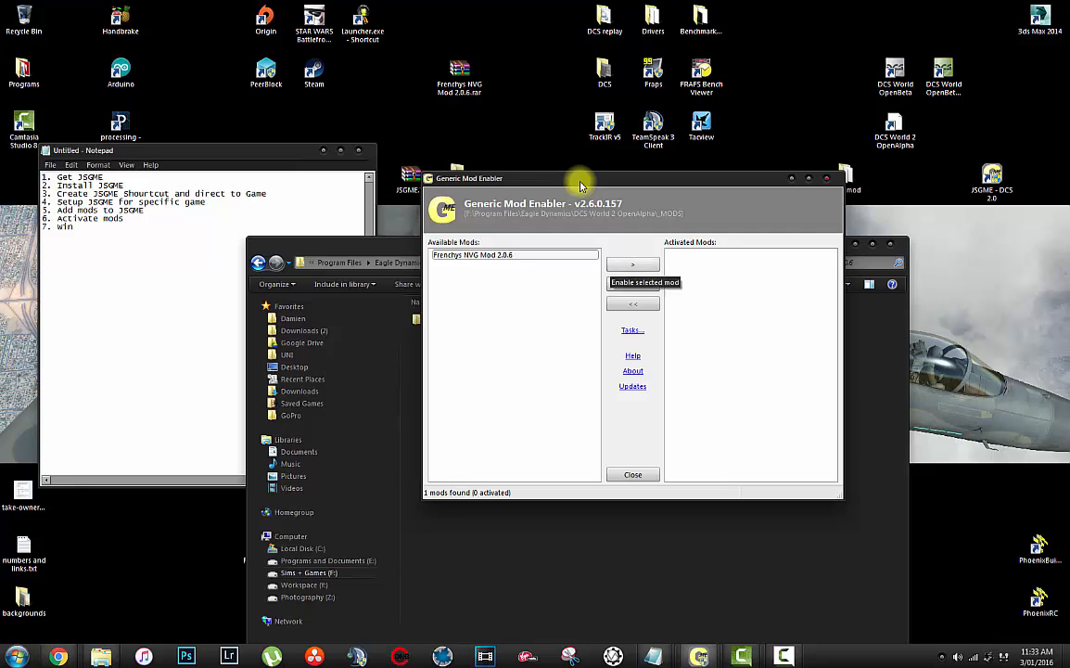
pyautogui.press('Return')
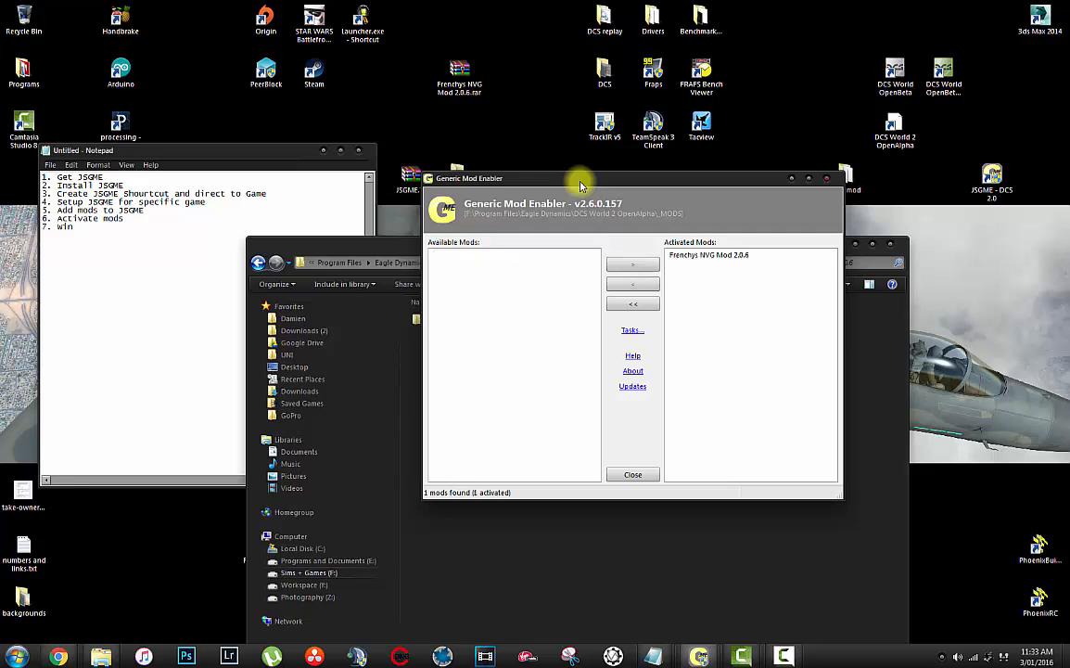